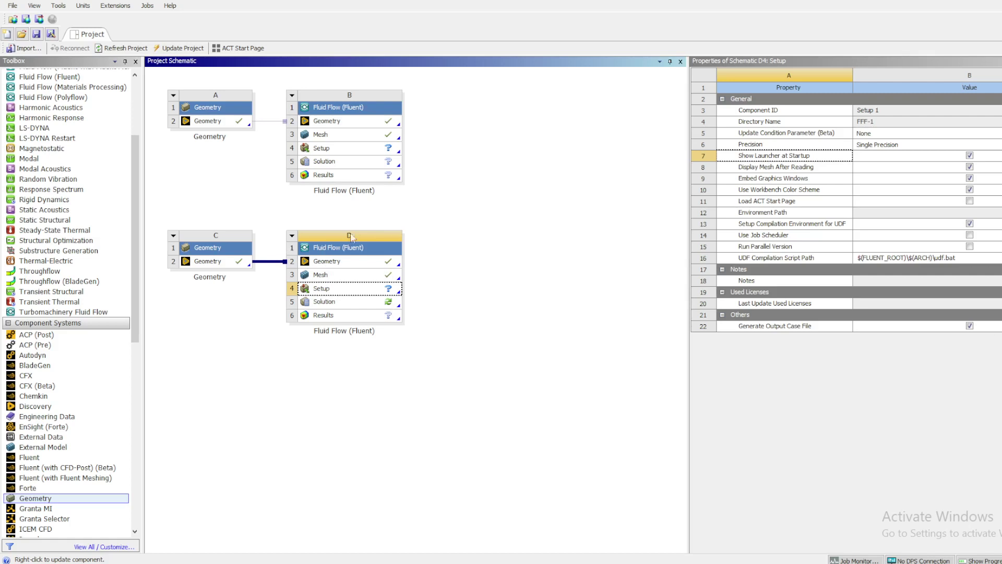
Step: Open the Setup of the second Fluid Flow (Fluent) system and start Fluent in double precision with one solver process
{"action": "right_click", "coordinate": [317, 290]}
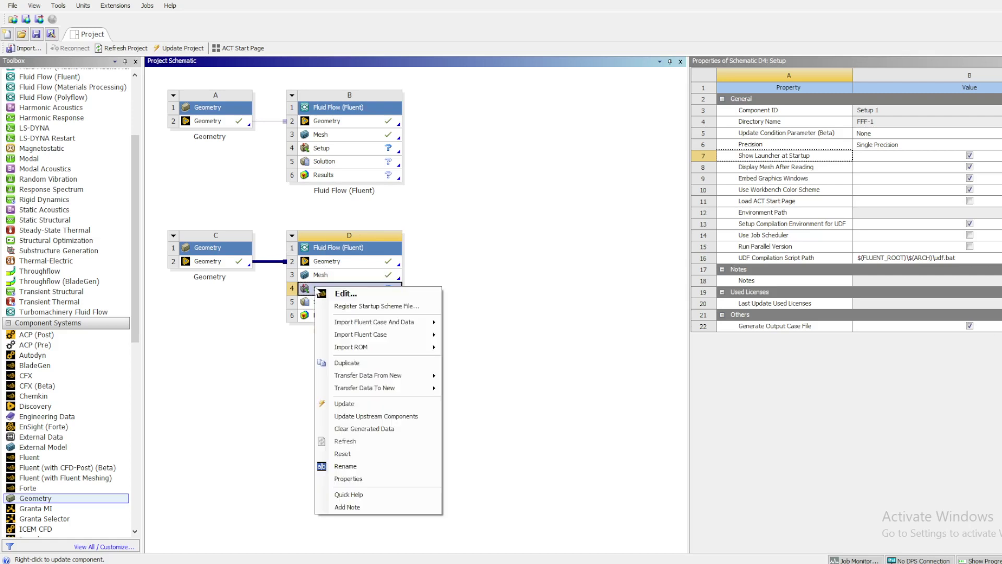
{"action": "left_click", "coordinate": [346, 295]}
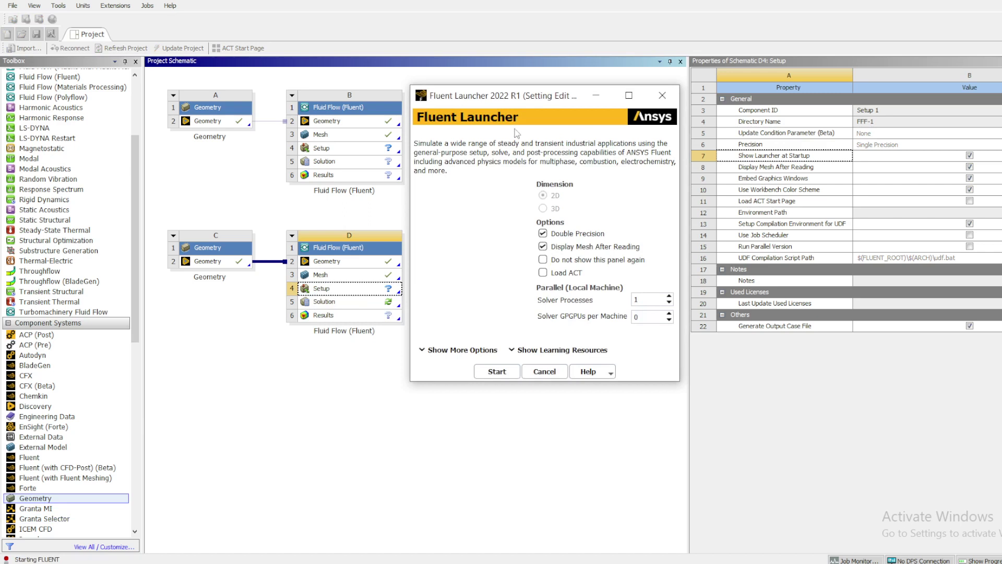
{"action": "left_click", "coordinate": [497, 371]}
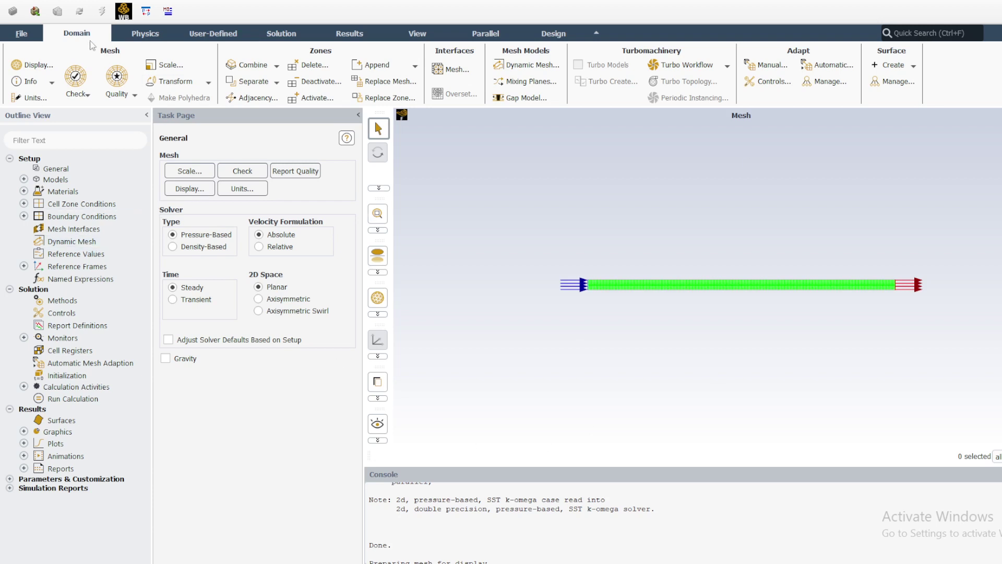
Step: Run a mesh check and examine the volume and face area statistics in the console
{"action": "scroll", "coordinate": [919, 309], "scroll_direction": "up", "scroll_amount": 3}
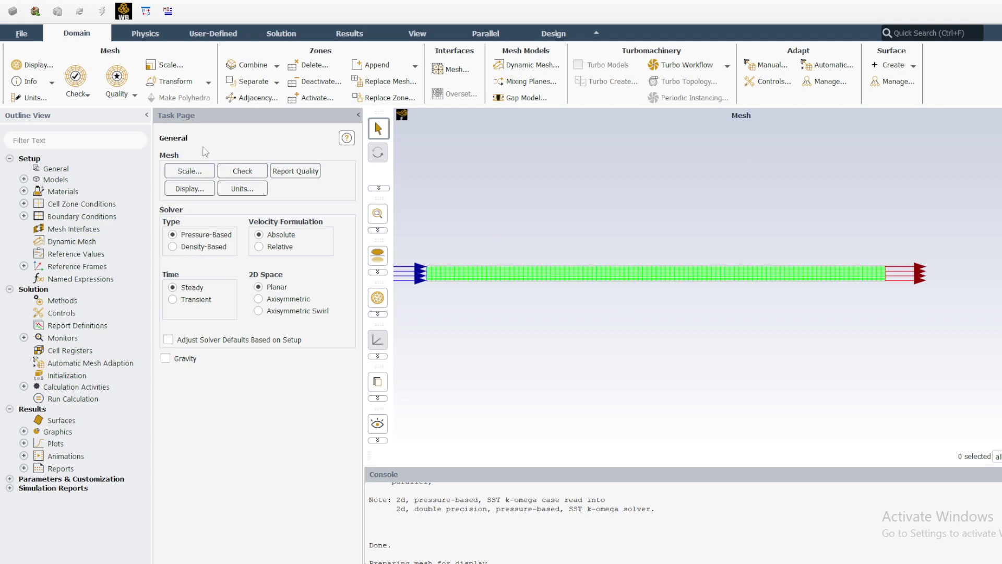
{"action": "left_click", "coordinate": [182, 173]}
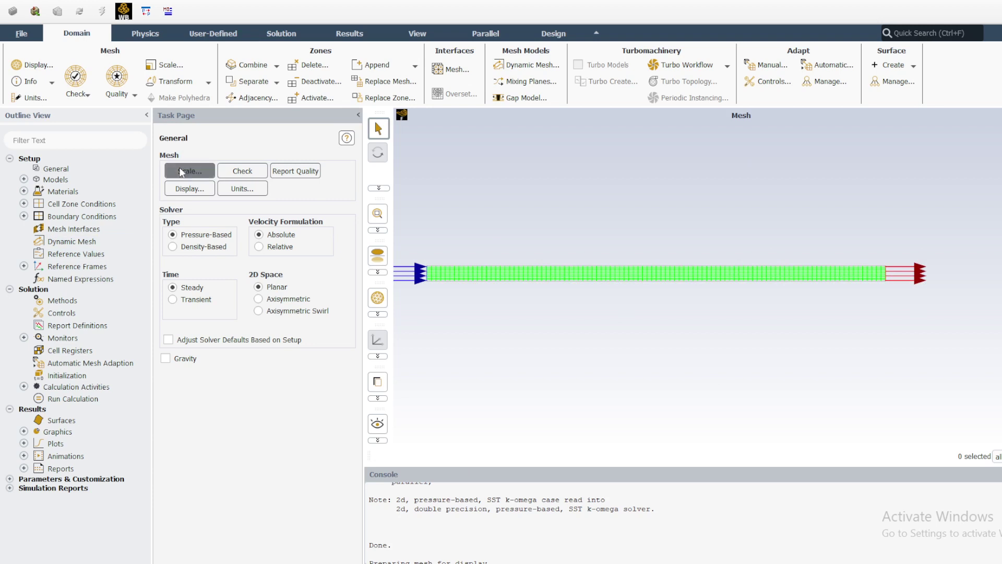
{"action": "left_click", "coordinate": [241, 172]}
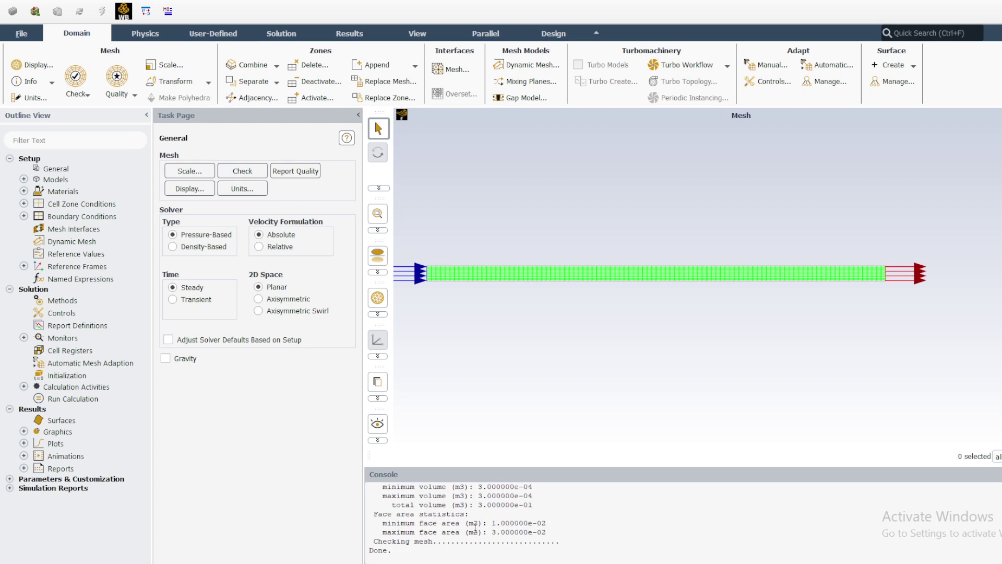
{"action": "left_click_drag", "start_coordinate": [566, 546], "coordinate": [374, 514]}
{"action": "left_click", "coordinate": [404, 551]}
Step: Inspect the mesh's domain extents in the Scale Mesh settings without rescaling
{"action": "left_click", "coordinate": [190, 172]}
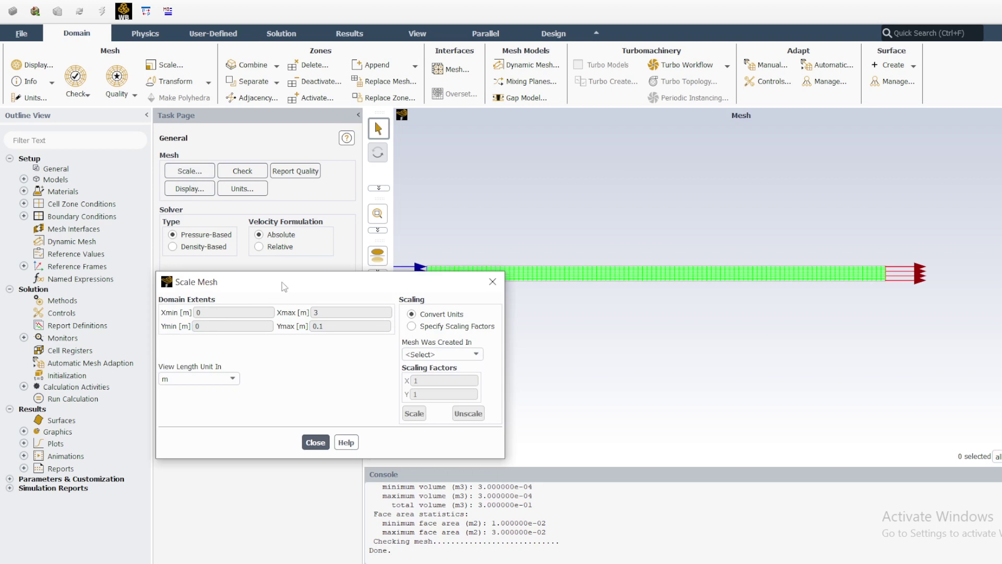
{"action": "left_click_drag", "start_coordinate": [292, 284], "coordinate": [563, 301]}
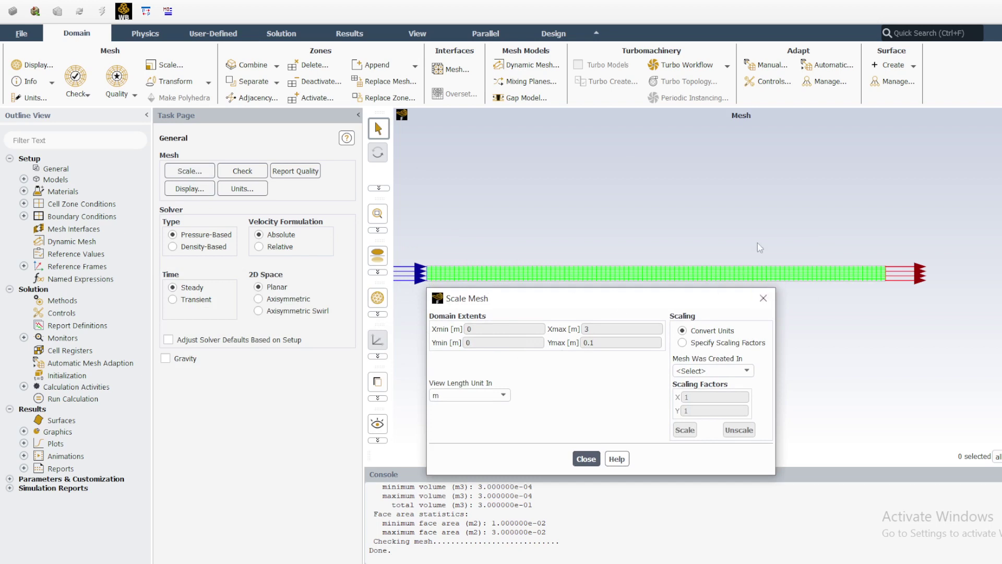
{"action": "left_click", "coordinate": [763, 298]}
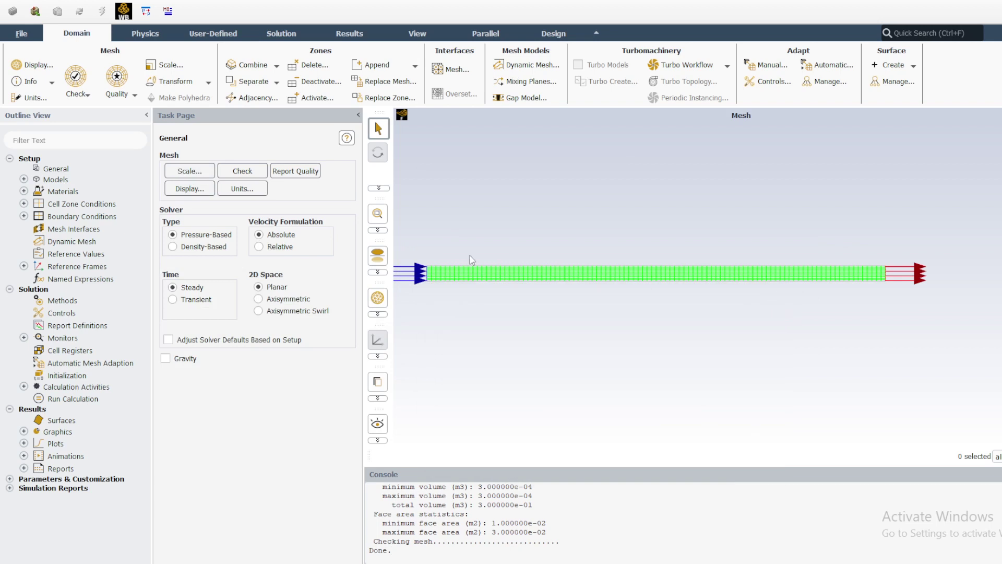
Step: Deselect all surfaces in the Mesh Display settings and redraw the view with none of them shown
{"action": "left_click", "coordinate": [186, 189]}
{"action": "left_click_drag", "start_coordinate": [269, 289], "coordinate": [157, 186]}
{"action": "left_click", "coordinate": [210, 237]}
{"action": "left_click", "coordinate": [211, 236]}
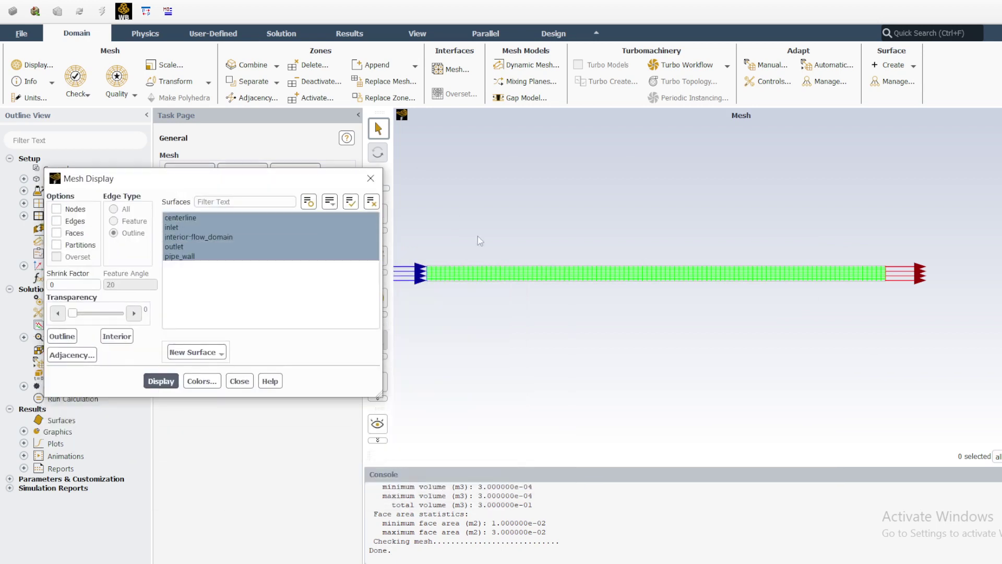
{"action": "left_click", "coordinate": [188, 229]}
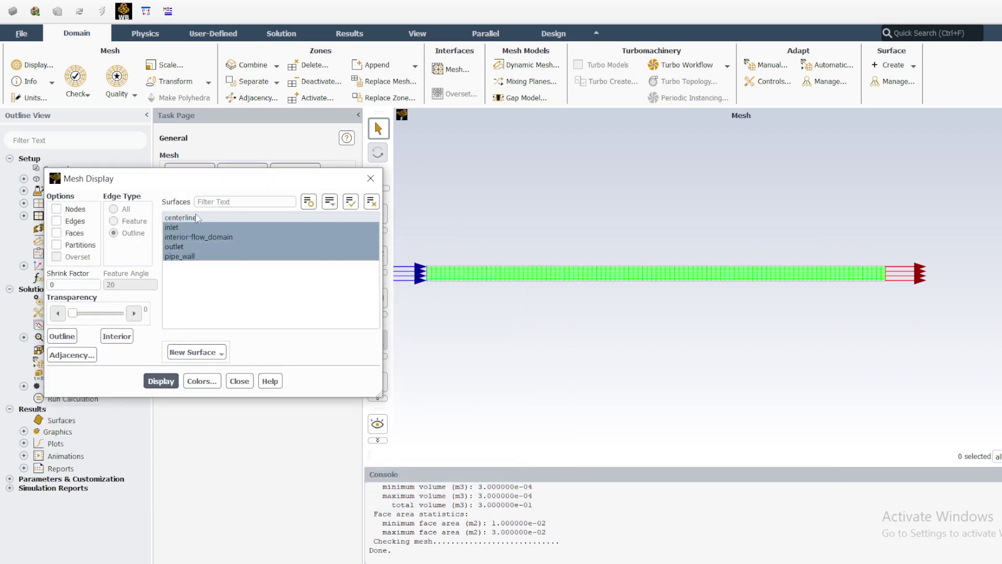
{"action": "left_click", "coordinate": [181, 227]}
{"action": "left_click", "coordinate": [181, 218]}
{"action": "left_click", "coordinate": [194, 218]}
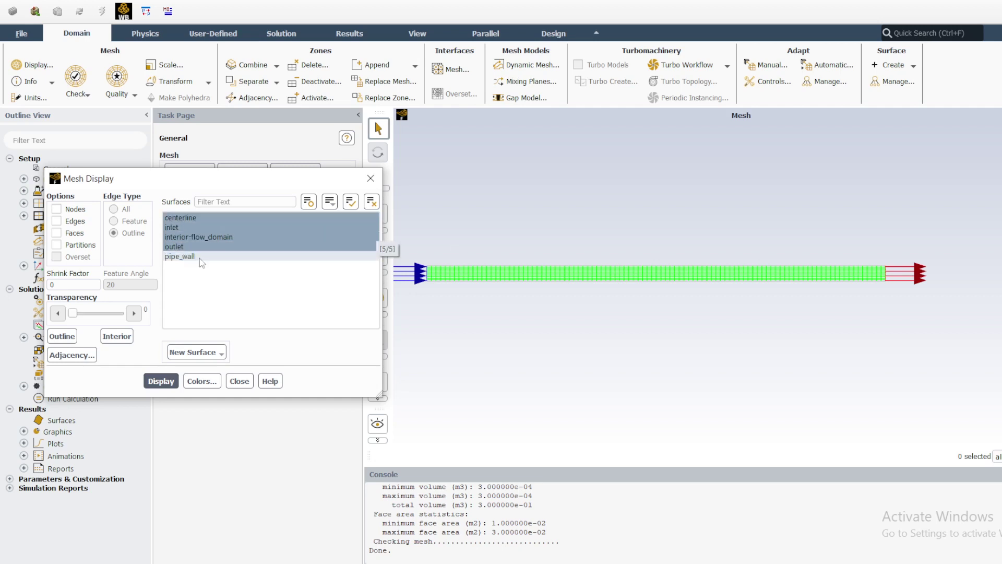
{"action": "left_click", "coordinate": [301, 220]}
{"action": "left_click", "coordinate": [371, 202]}
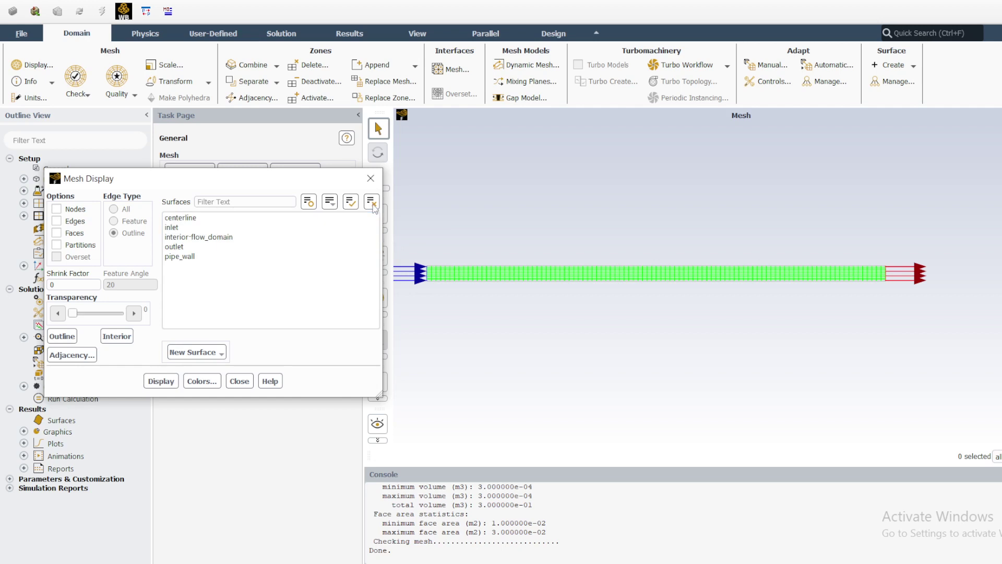
{"action": "left_click", "coordinate": [161, 381]}
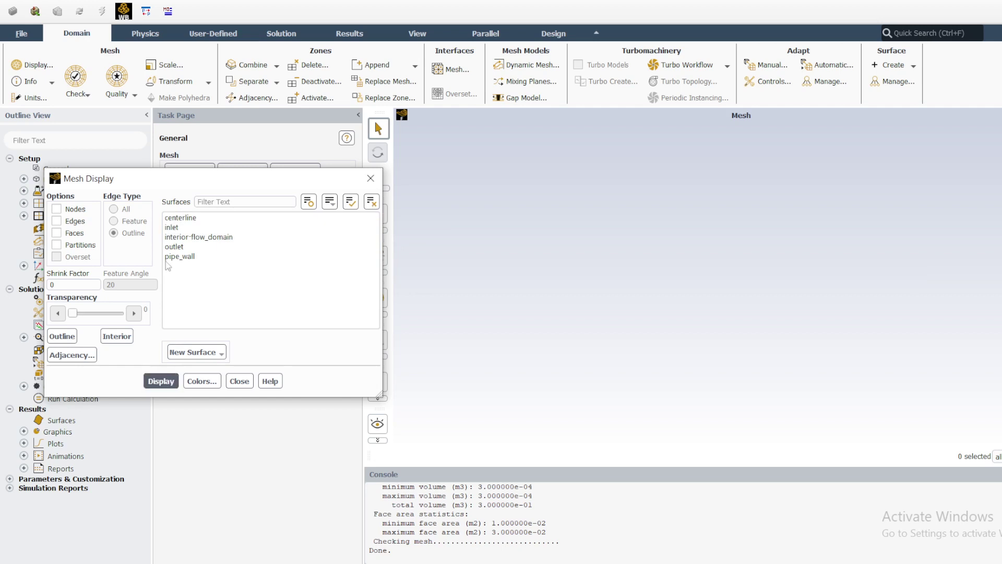
Step: Display the inlet, outlet, centerline, pipe_wall and interior-flow_domain surfaces cumulatively to identify each boundary of the pipe mesh
{"action": "left_click", "coordinate": [180, 227]}
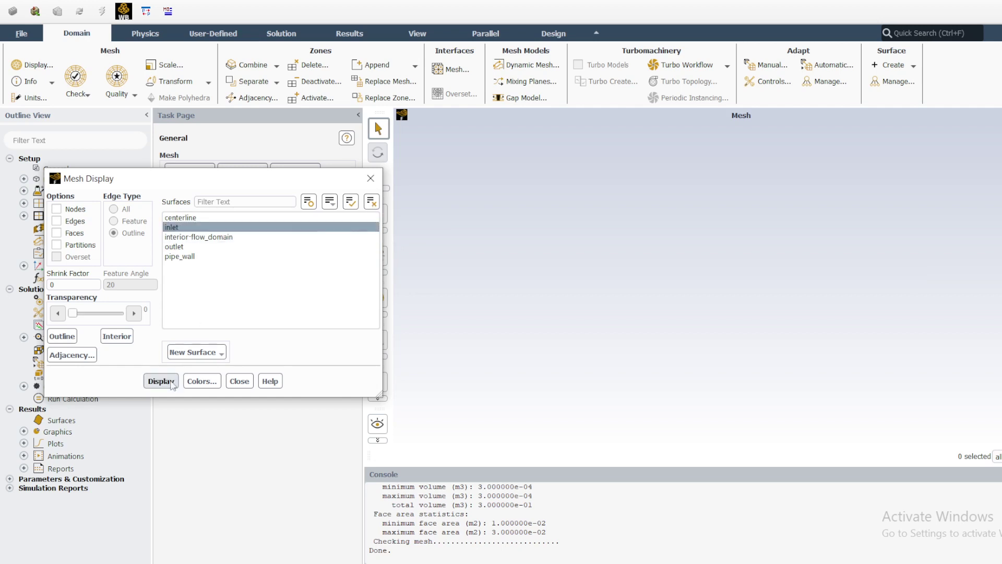
{"action": "left_click", "coordinate": [171, 382]}
{"action": "left_click", "coordinate": [175, 247]}
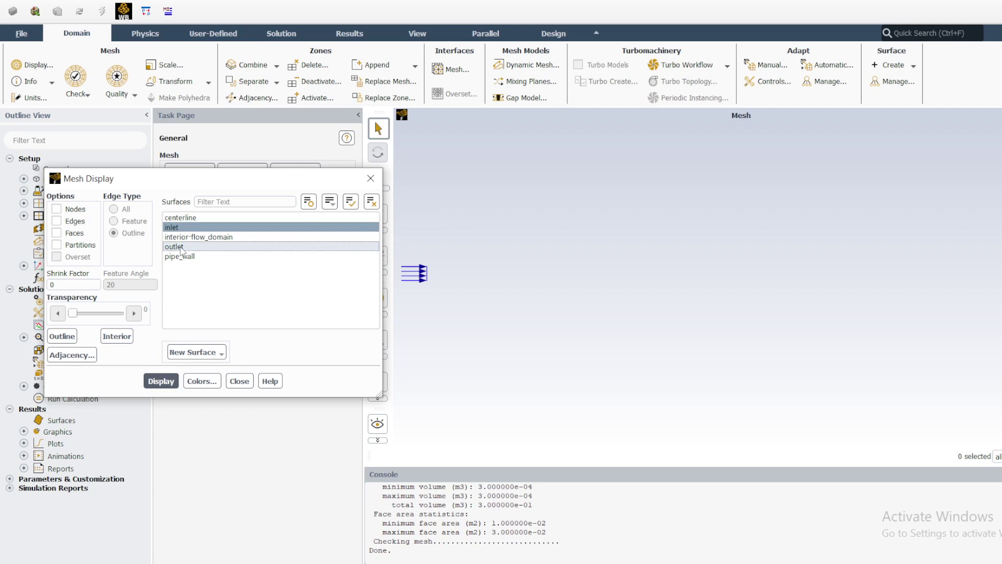
{"action": "left_click", "coordinate": [166, 380]}
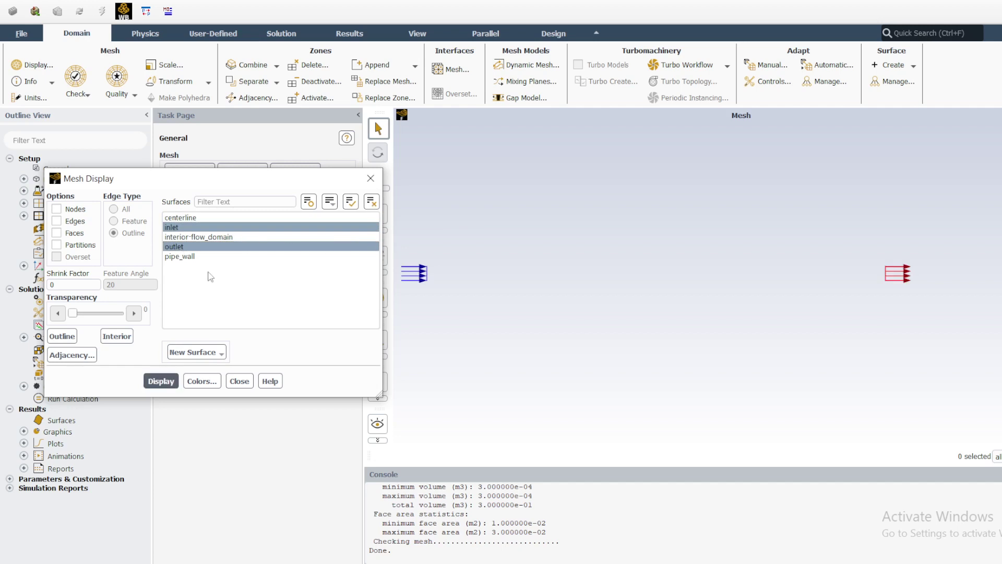
{"action": "left_click", "coordinate": [177, 218]}
{"action": "left_click", "coordinate": [161, 381]}
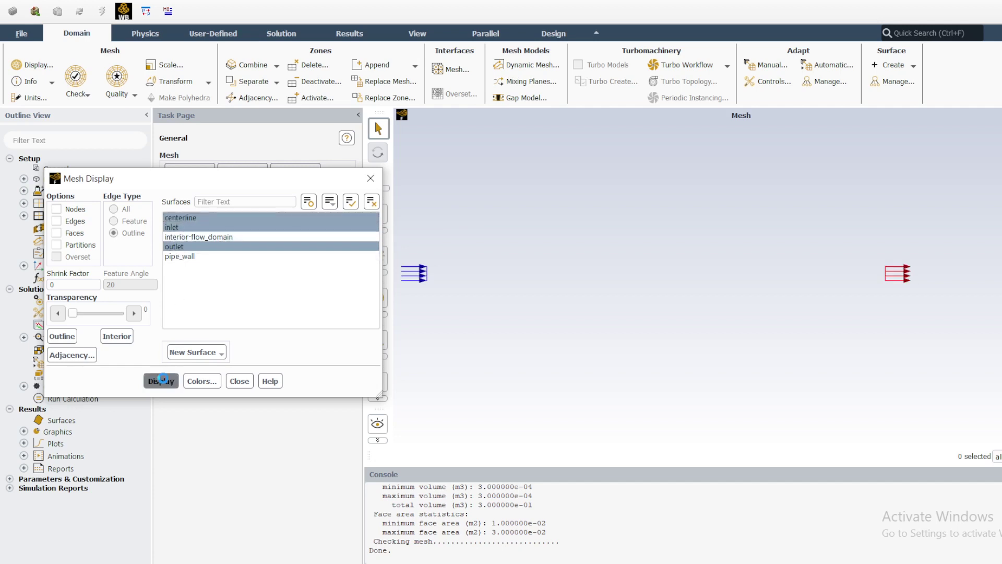
{"action": "left_click", "coordinate": [221, 257]}
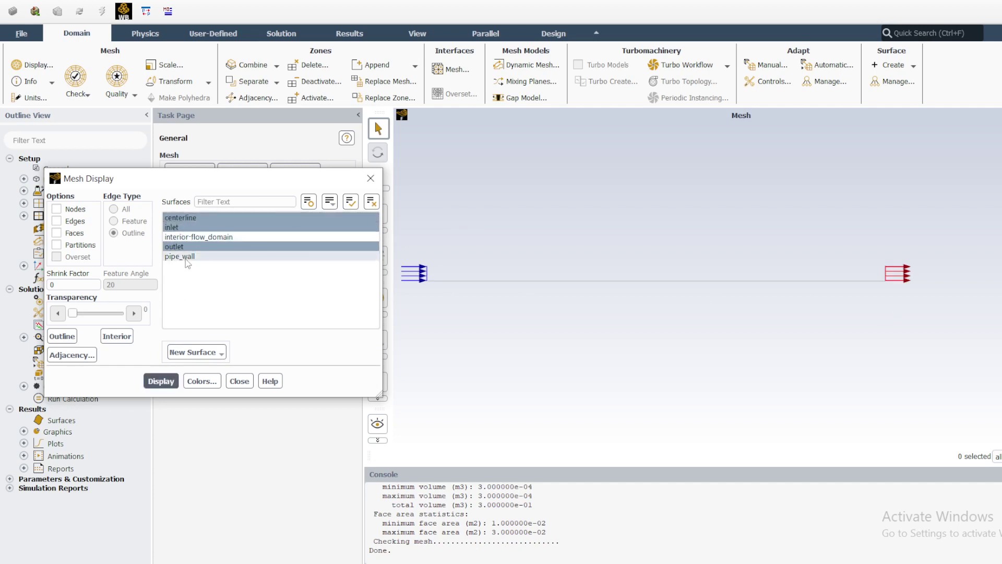
{"action": "left_click", "coordinate": [161, 381]}
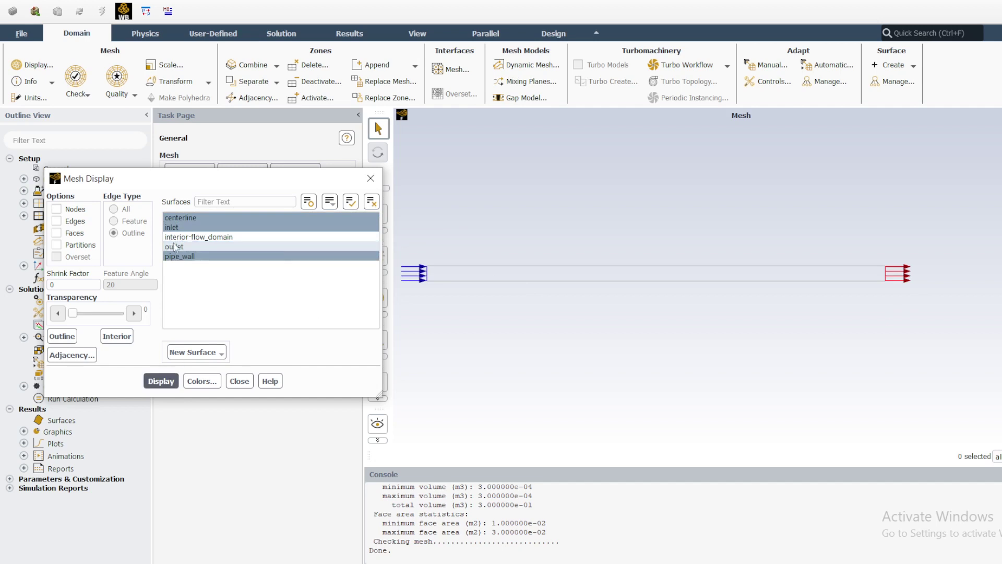
{"action": "left_click", "coordinate": [198, 238]}
{"action": "left_click", "coordinate": [161, 381]}
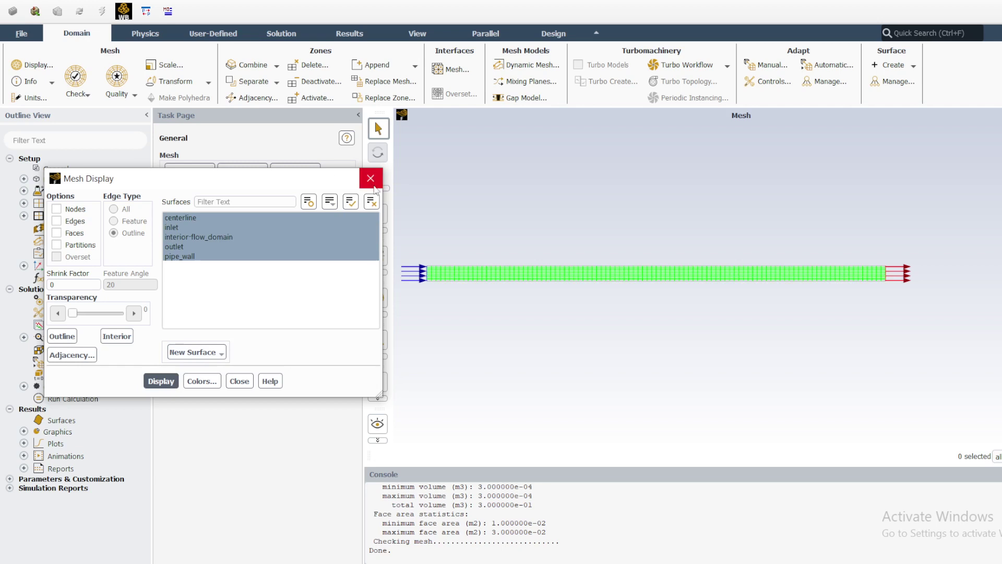
{"action": "left_click", "coordinate": [372, 178]}
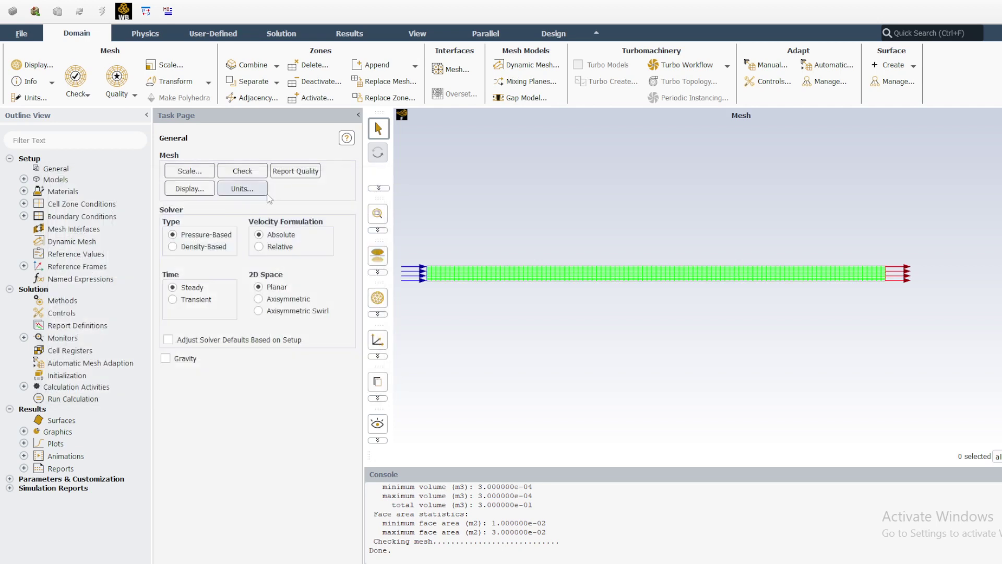
Step: Recheck the domain extents in Scale Mesh and set the solver's 2D space to Axisymmetric
{"action": "left_click", "coordinate": [192, 178]}
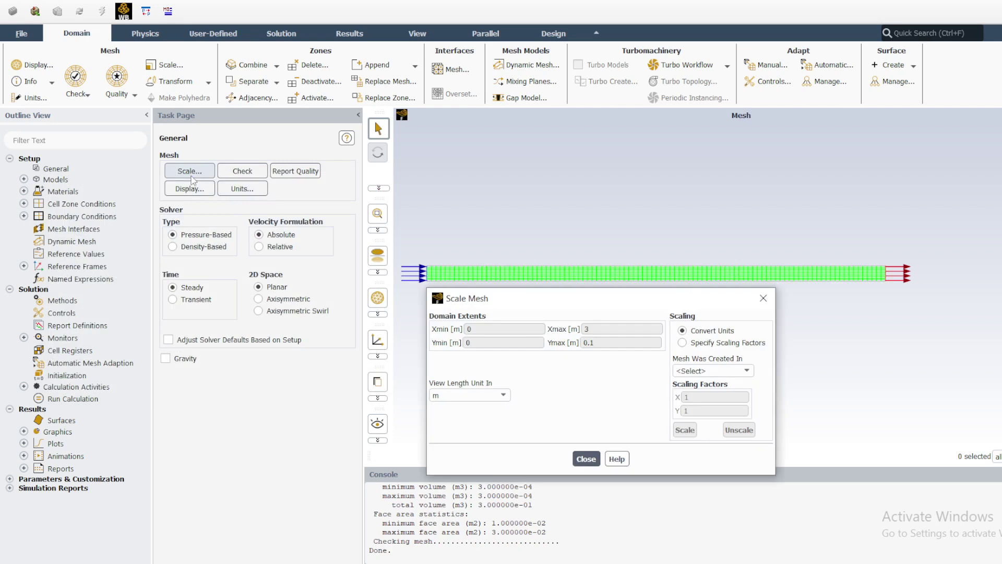
{"action": "left_click", "coordinate": [586, 458]}
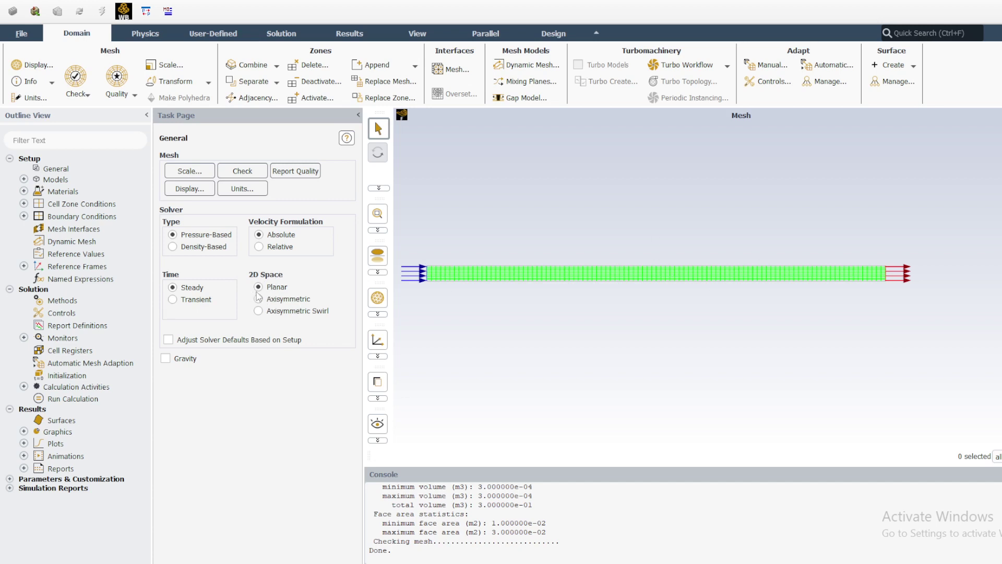
{"action": "left_click", "coordinate": [258, 300]}
Step: Switch to the Snipping Tool and mark the radius, density and viscosity terms in the governing equations, then return to Fluent
{"action": "key", "text": "alt+Tab"}
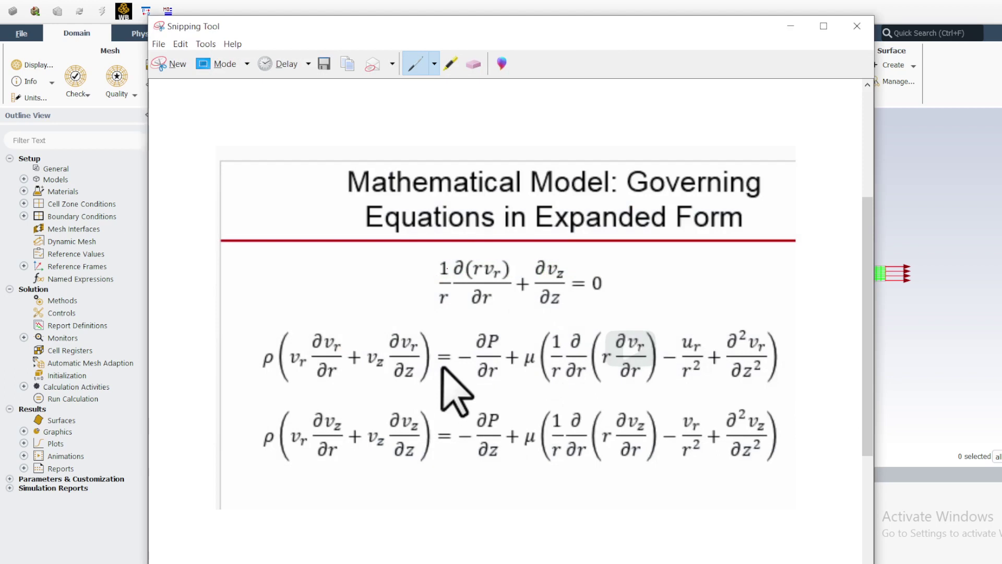
{"action": "mouse_move", "coordinate": [429, 289]}
{"action": "left_mouse_down"}
{"action": "mouse_move", "coordinate": [447, 319]}
{"action": "mouse_move", "coordinate": [458, 317]}
{"action": "mouse_move", "coordinate": [460, 296]}
{"action": "mouse_move", "coordinate": [429, 286]}
{"action": "left_mouse_up"}
{"action": "mouse_move", "coordinate": [263, 260]}
{"action": "left_mouse_down"}
{"action": "mouse_move", "coordinate": [267, 344]}
{"action": "mouse_move", "coordinate": [259, 340]}
{"action": "mouse_move", "coordinate": [267, 346]}
{"action": "mouse_move", "coordinate": [289, 315]}
{"action": "left_mouse_up"}
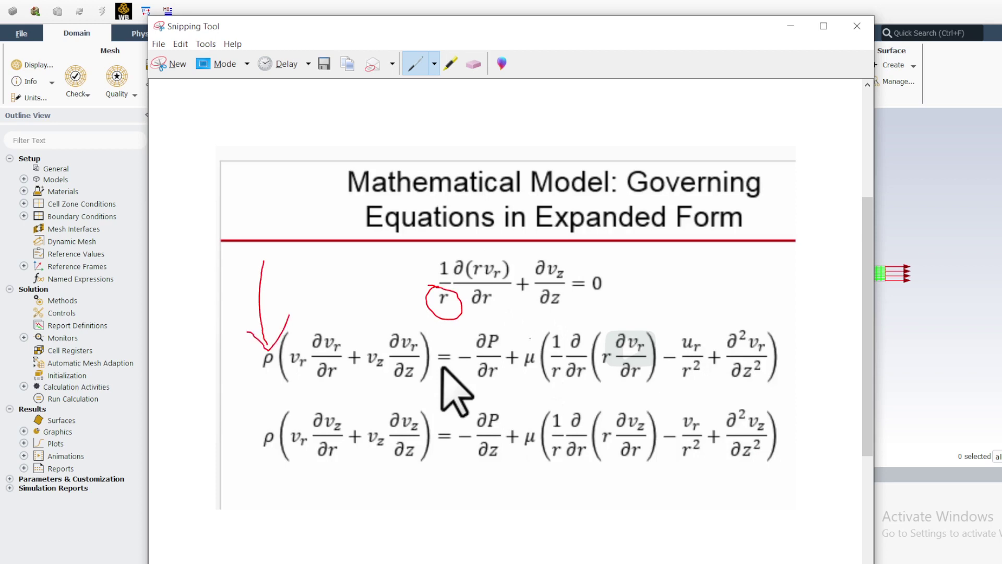
{"action": "left_click_drag", "start_coordinate": [525, 340], "coordinate": [551, 327]}
{"action": "left_click", "coordinate": [791, 26]}
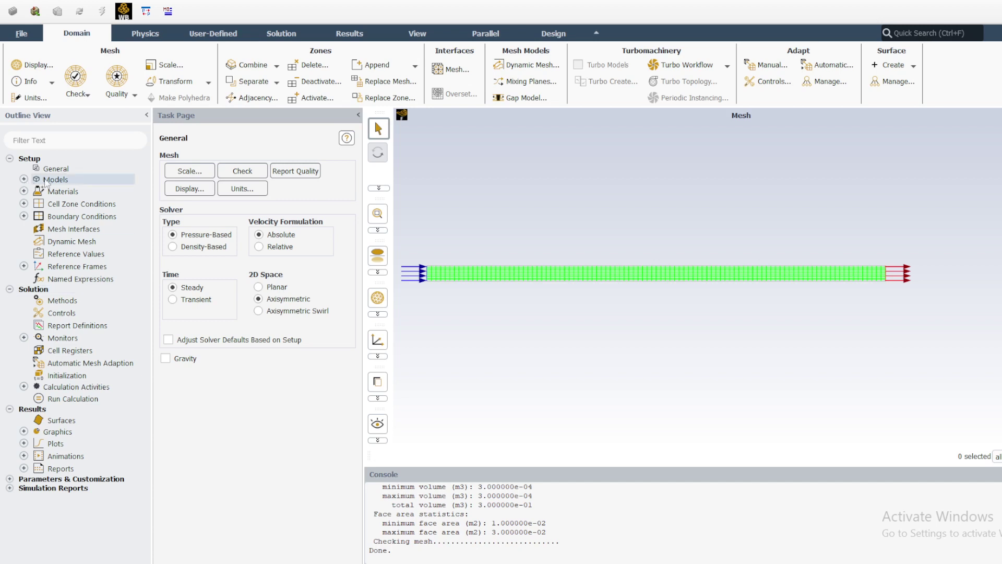
Step: Change the viscous model to Laminar
{"action": "double_click", "coordinate": [46, 181]}
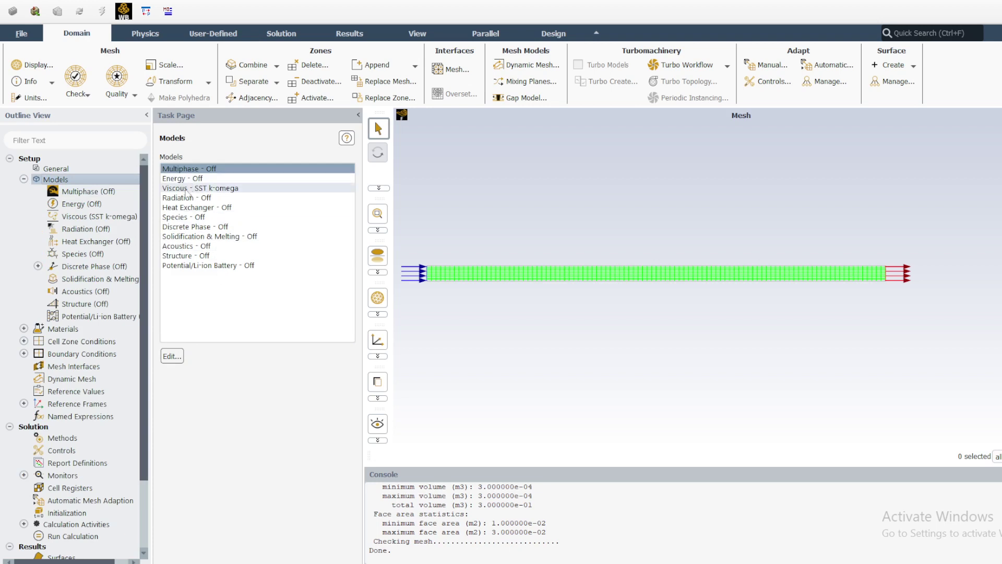
{"action": "left_click", "coordinate": [178, 190]}
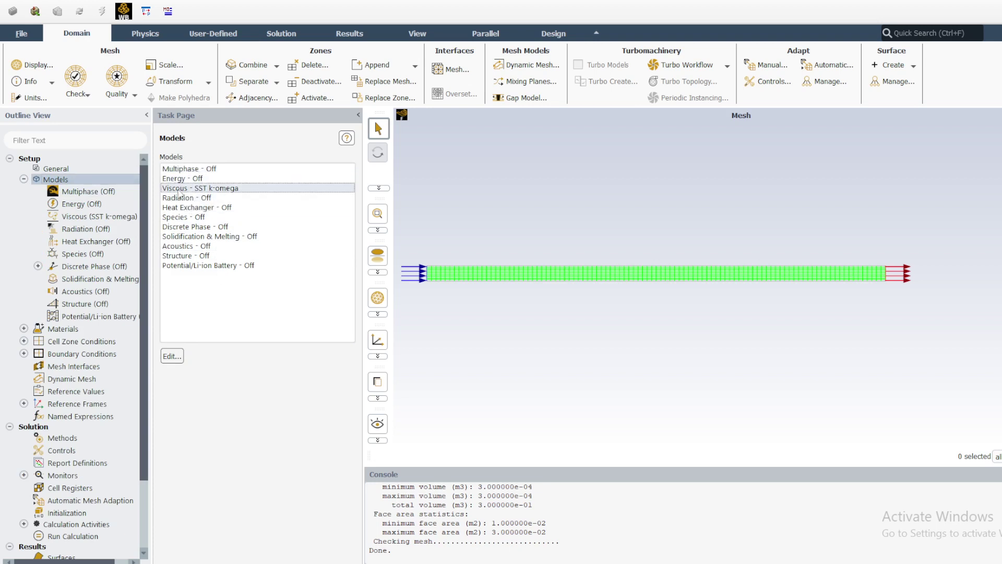
{"action": "double_click", "coordinate": [176, 188]}
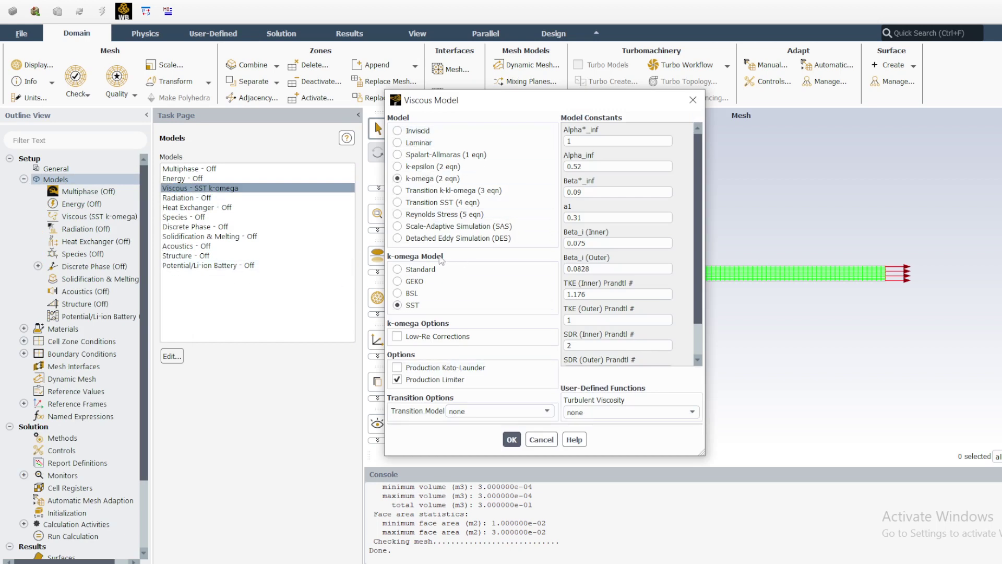
{"action": "left_click", "coordinate": [413, 143]}
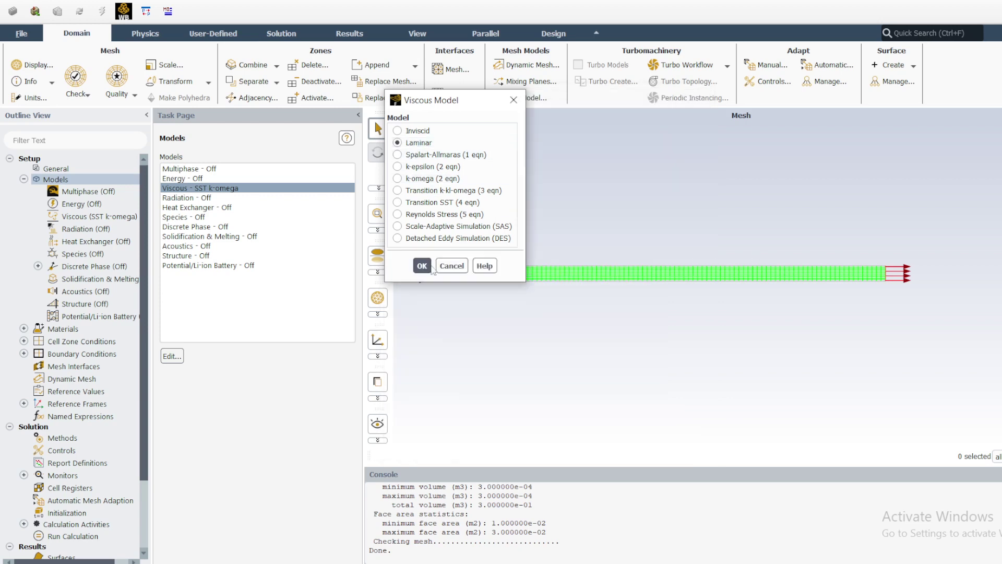
{"action": "left_click", "coordinate": [422, 266]}
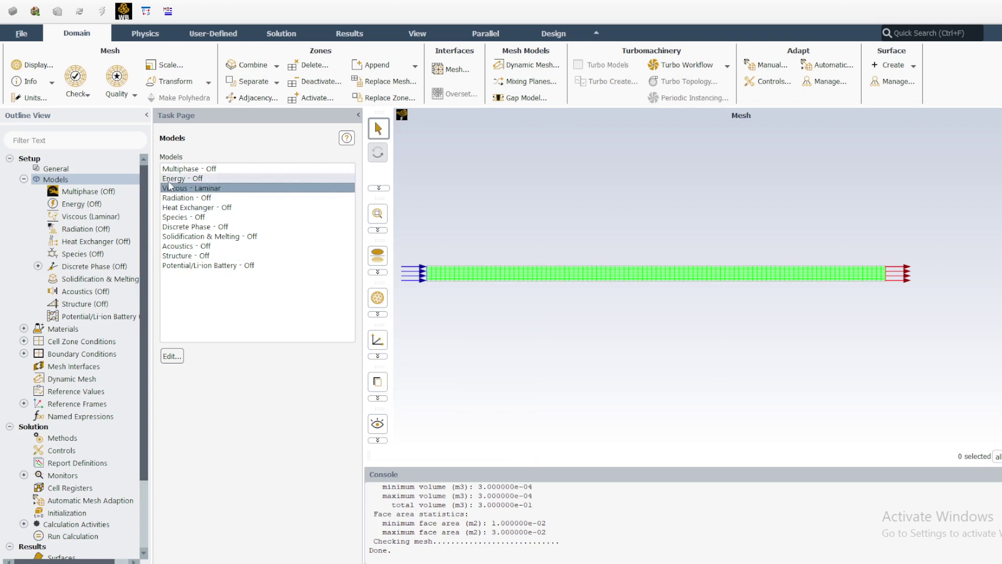
{"action": "left_click", "coordinate": [191, 189]}
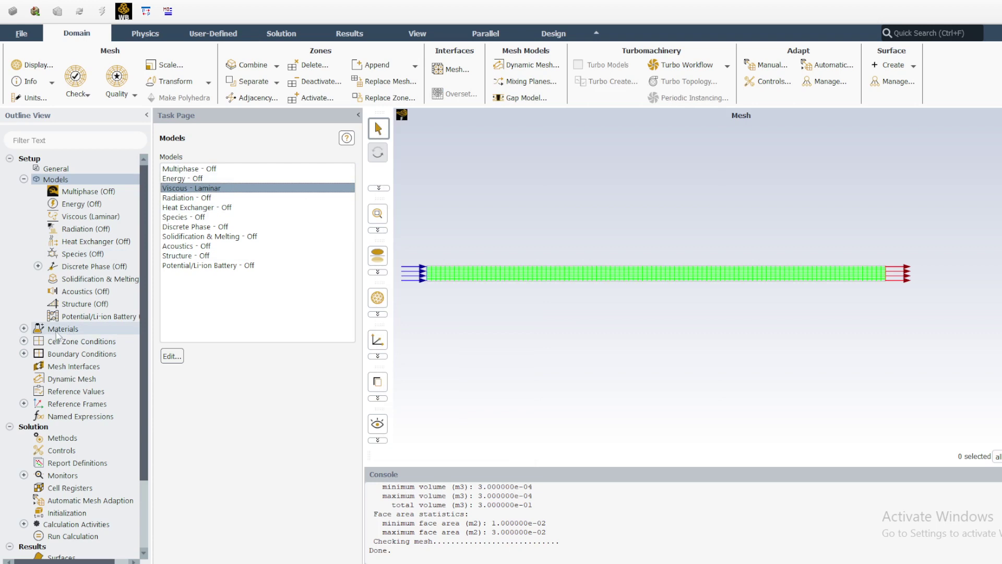
Step: Open the air fluid material for editing, rename it my_water and set its density to 1 kg/m³
{"action": "left_click", "coordinate": [24, 329]}
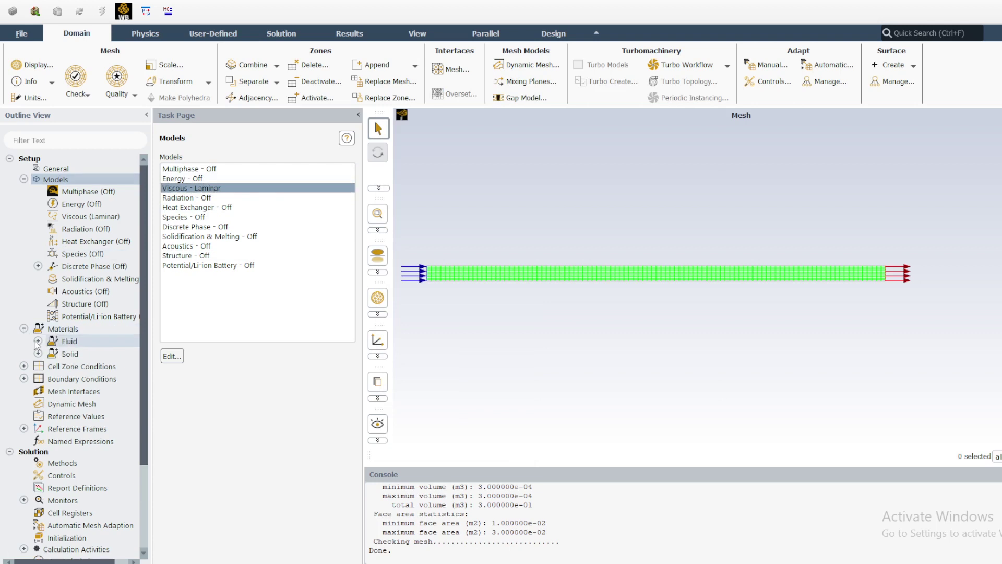
{"action": "left_click", "coordinate": [38, 341]}
{"action": "double_click", "coordinate": [72, 343]}
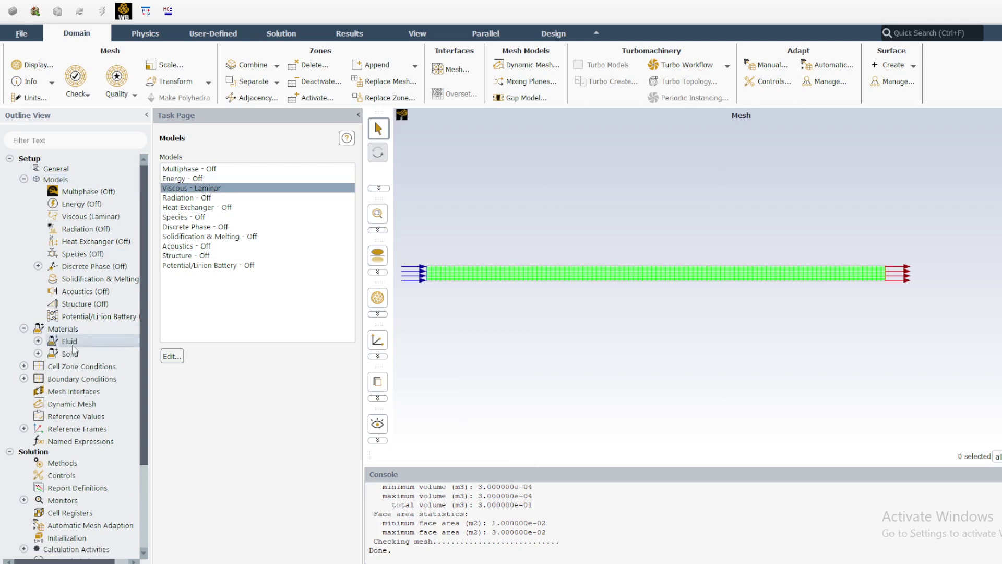
{"action": "double_click", "coordinate": [72, 343]}
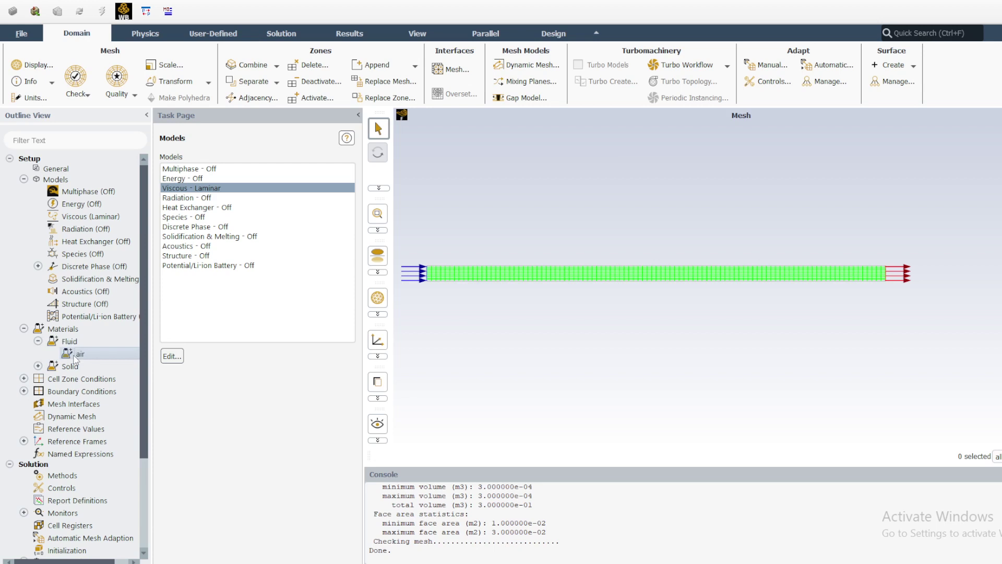
{"action": "double_click", "coordinate": [74, 355]}
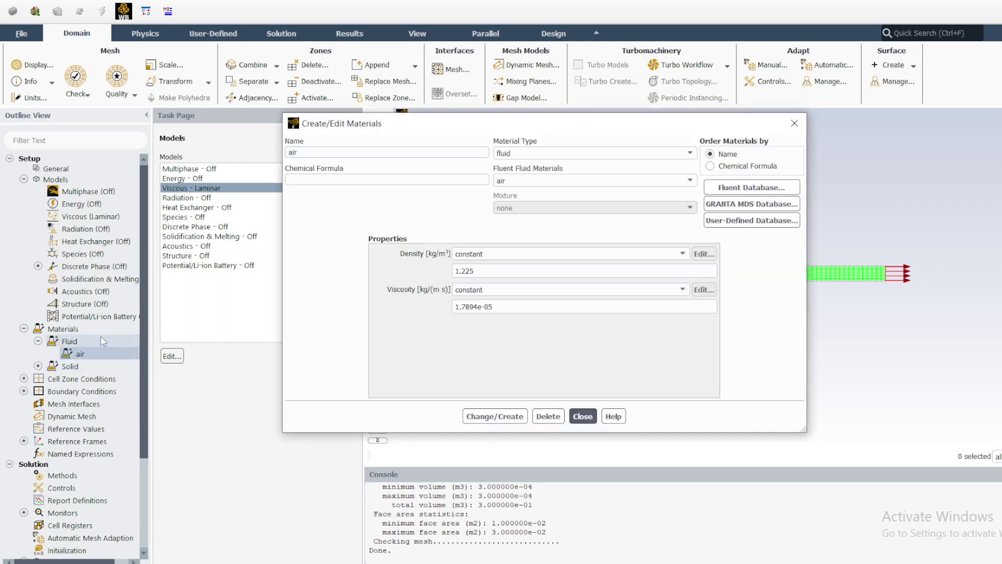
{"action": "double_click", "coordinate": [316, 151]}
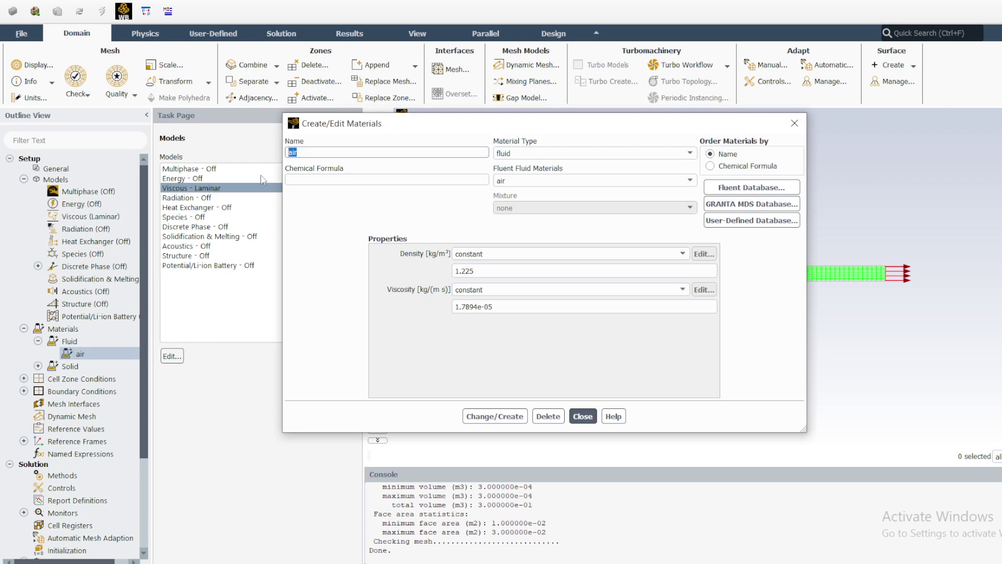
{"action": "type", "text": "my"}
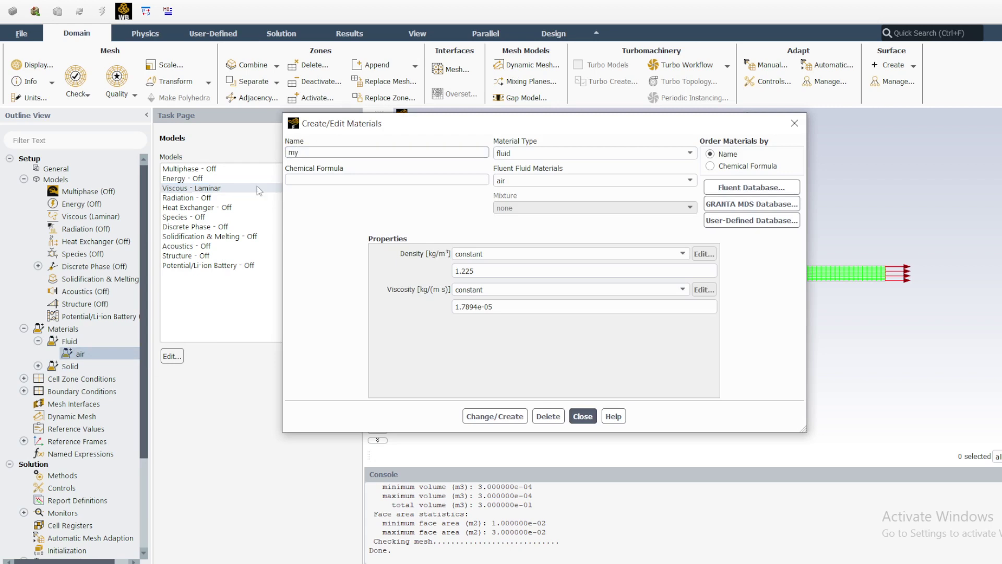
{"action": "type", "text": "_water"}
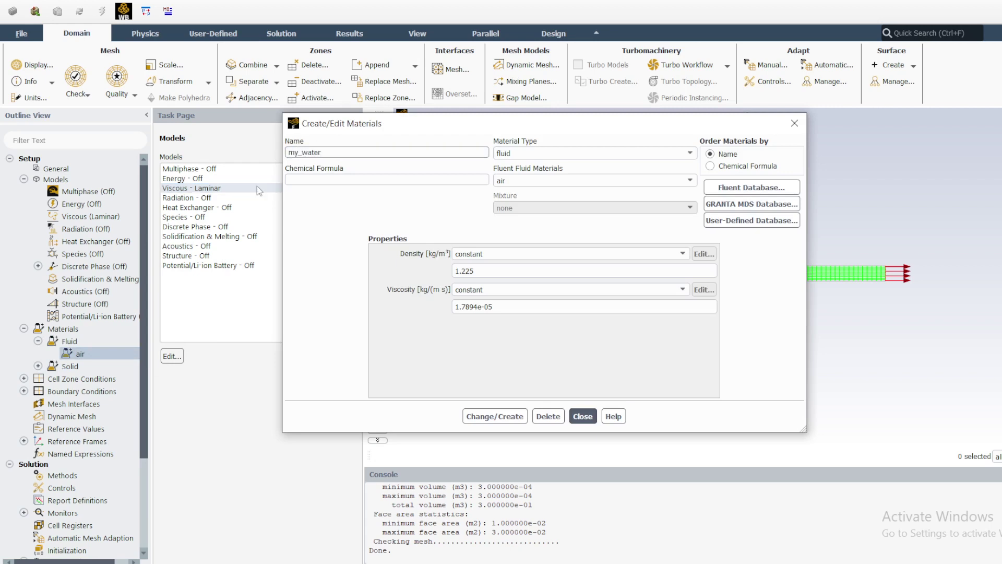
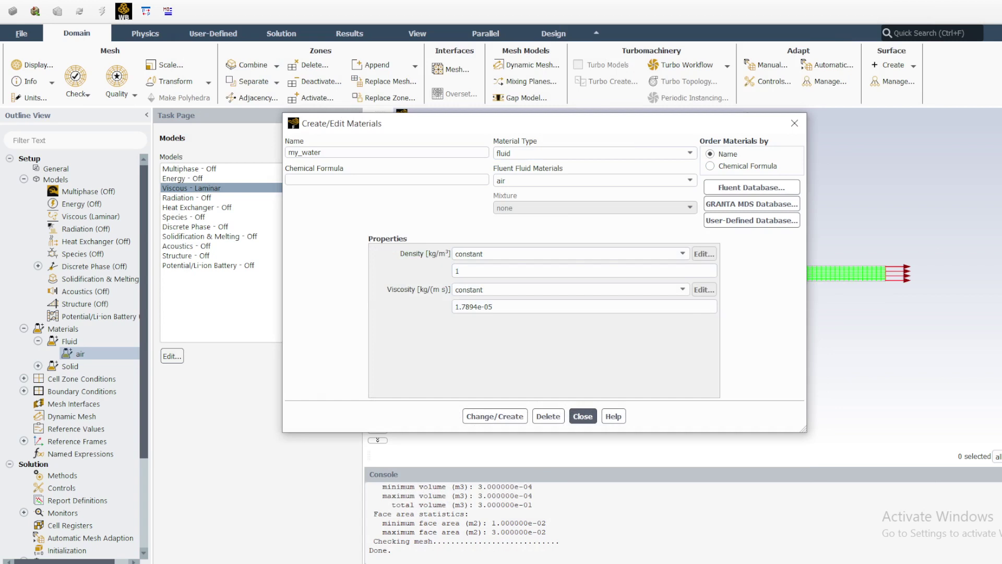
Step: Check the problem specification in Paint, return to Fluent, set my_water's viscosity to 2e-03 kg/(m s) and save it, overwriting air
{"action": "key", "text": "alt+Tab"}
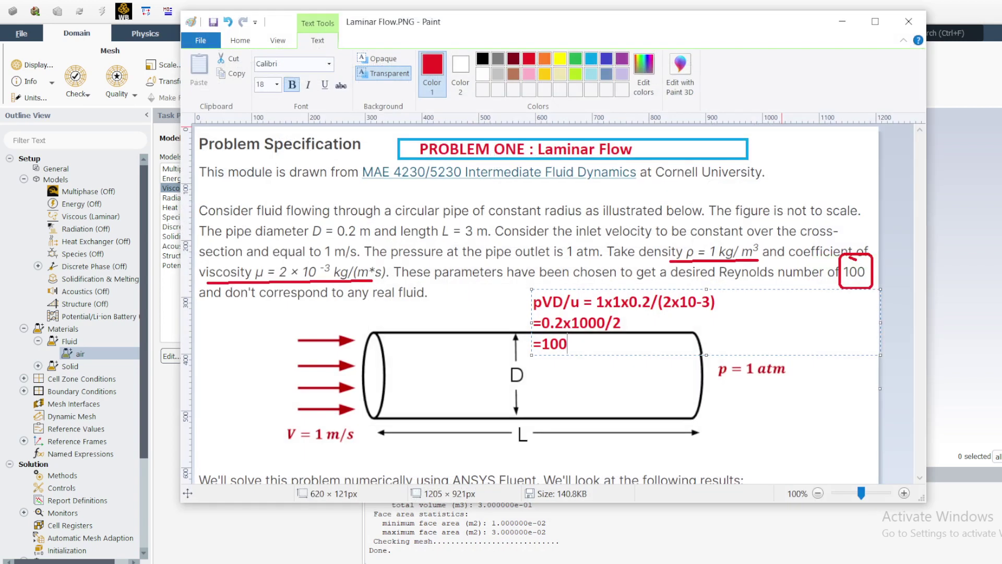
{"action": "key", "text": "alt+Tab"}
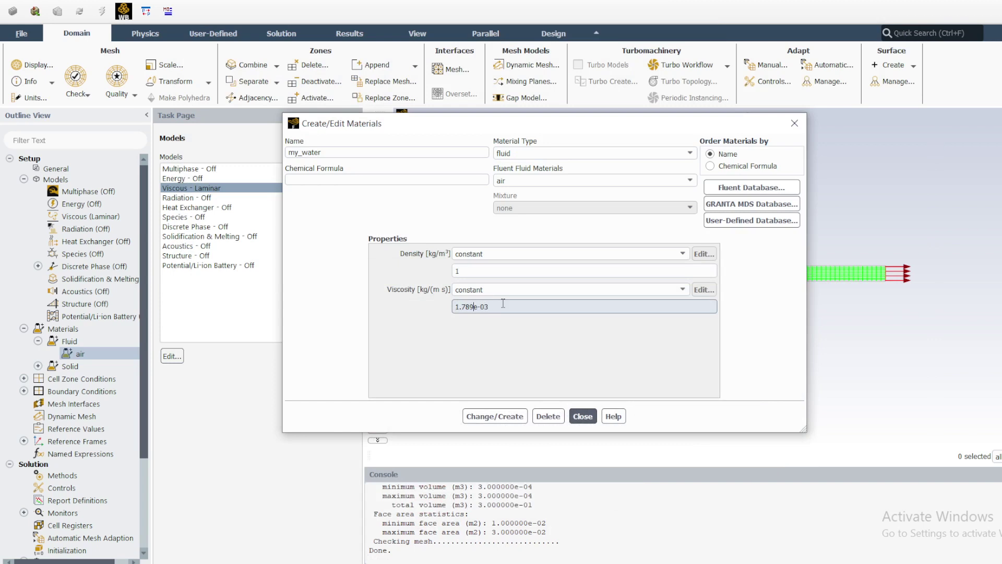
{"action": "key", "text": "BackSpace"}
{"action": "key", "text": "BackSpace"}
{"action": "key", "text": "BackSpace"}
{"action": "key", "text": "BackSpace"}
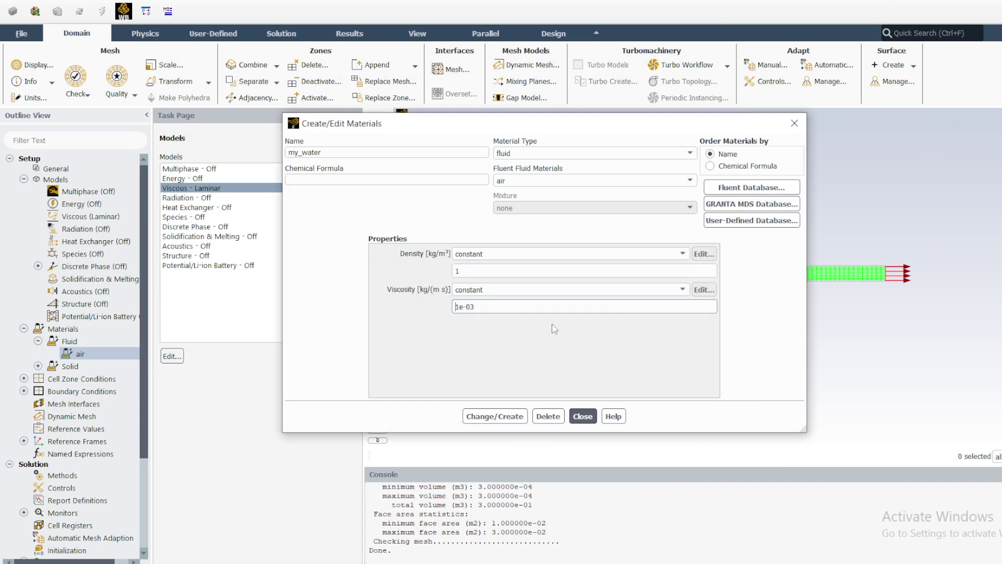
{"action": "key", "text": "BackSpace"}
{"action": "type", "text": "2"}
{"action": "left_click", "coordinate": [493, 418]}
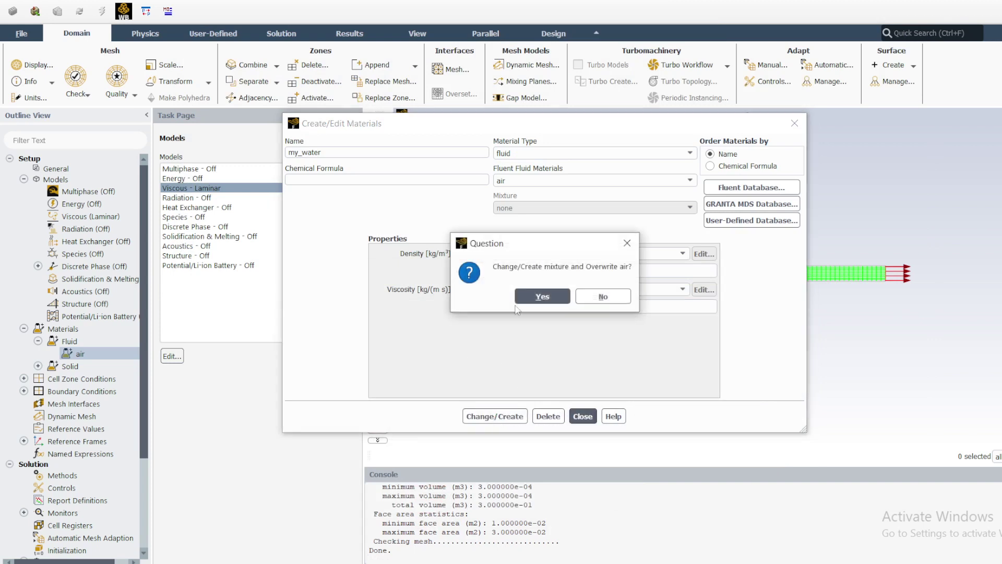
{"action": "left_click", "coordinate": [543, 296]}
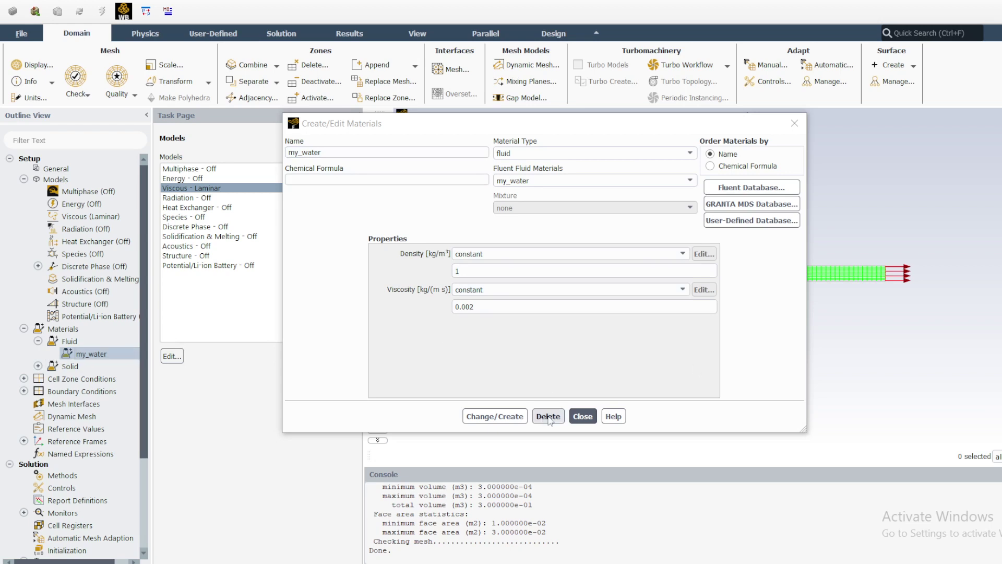
{"action": "left_click", "coordinate": [583, 416]}
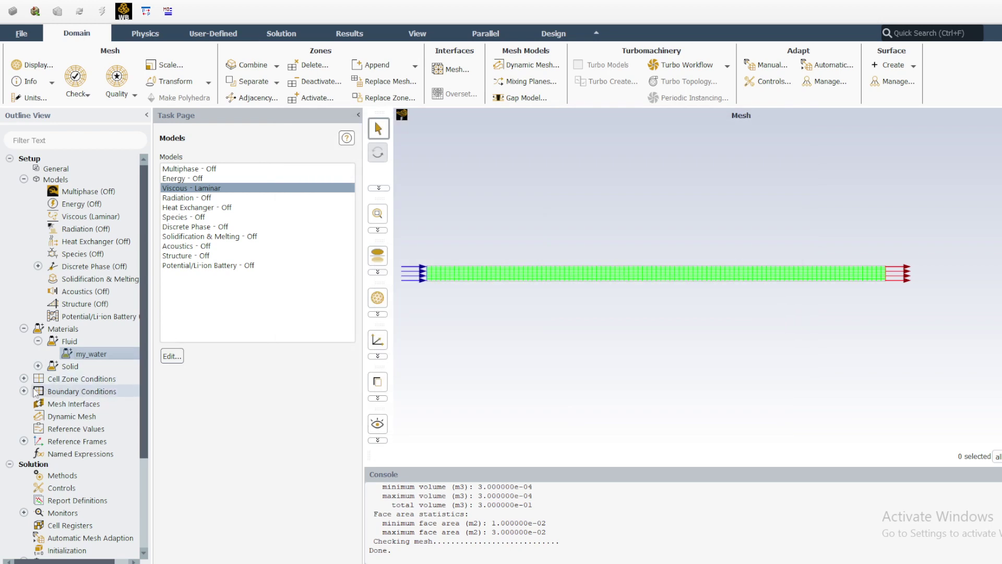
Step: Open the flow_domain cell zone conditions and check which material is assigned to the fluid zone
{"action": "left_click", "coordinate": [23, 179]}
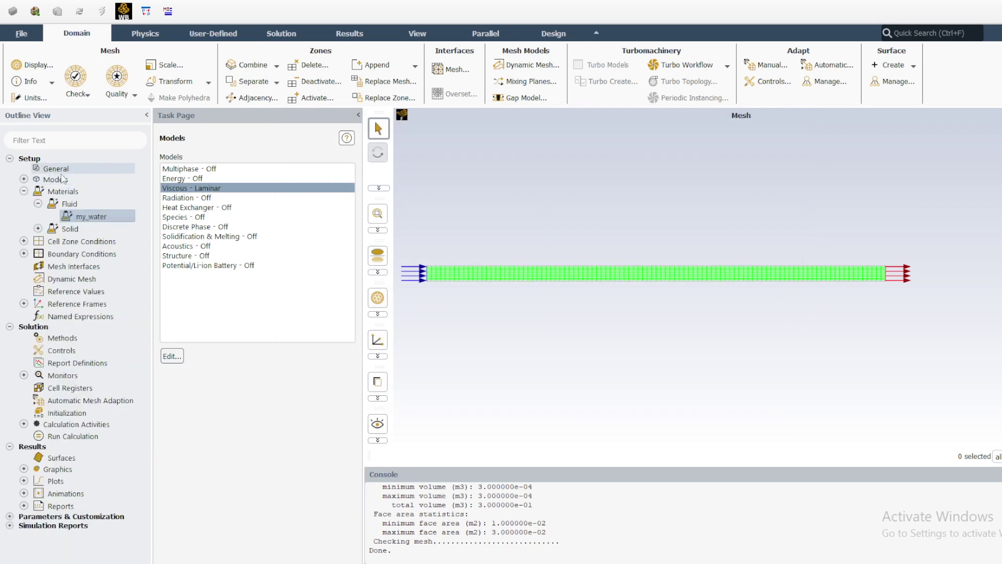
{"action": "left_click", "coordinate": [23, 191]}
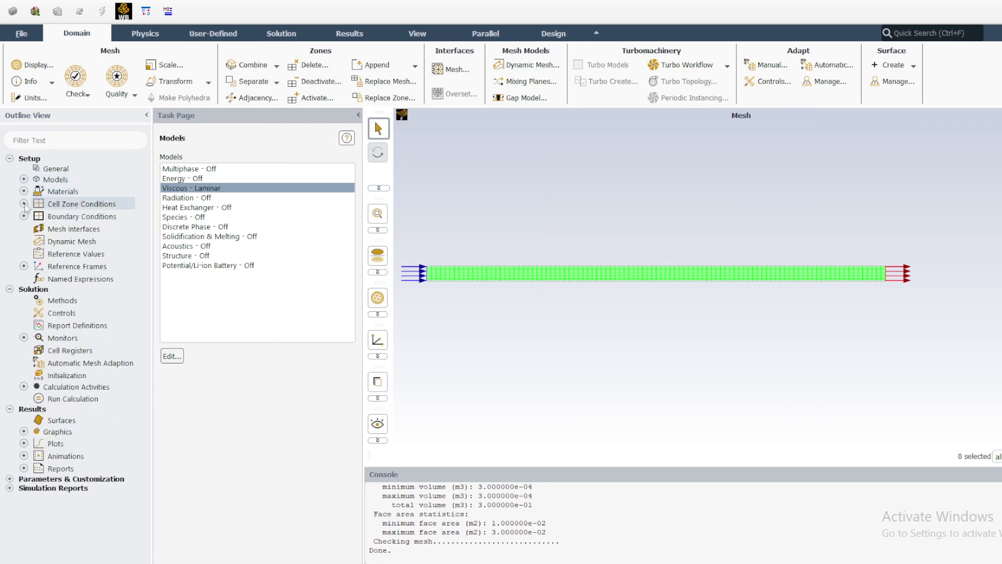
{"action": "left_click", "coordinate": [23, 204]}
{"action": "left_click", "coordinate": [38, 215]}
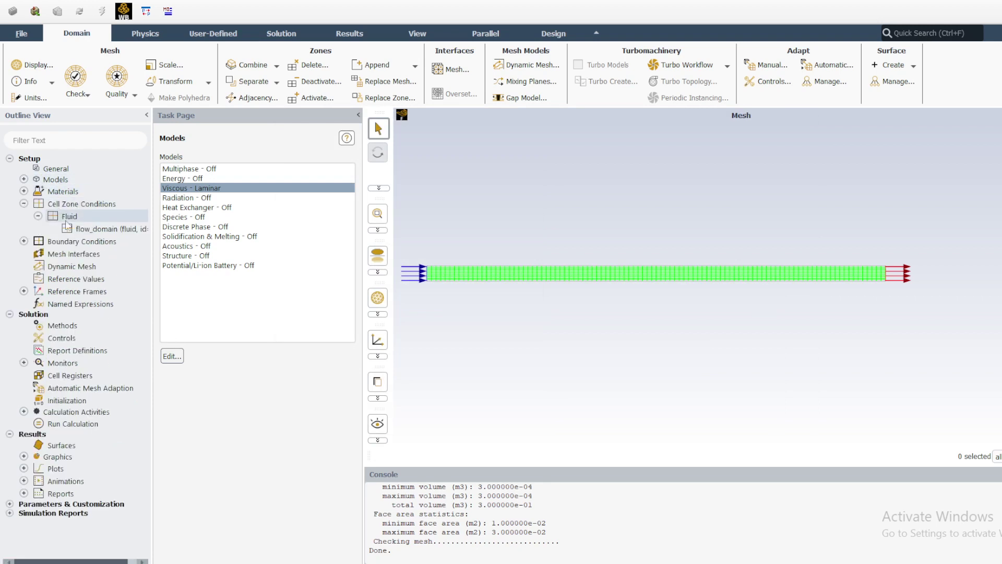
{"action": "double_click", "coordinate": [70, 205]}
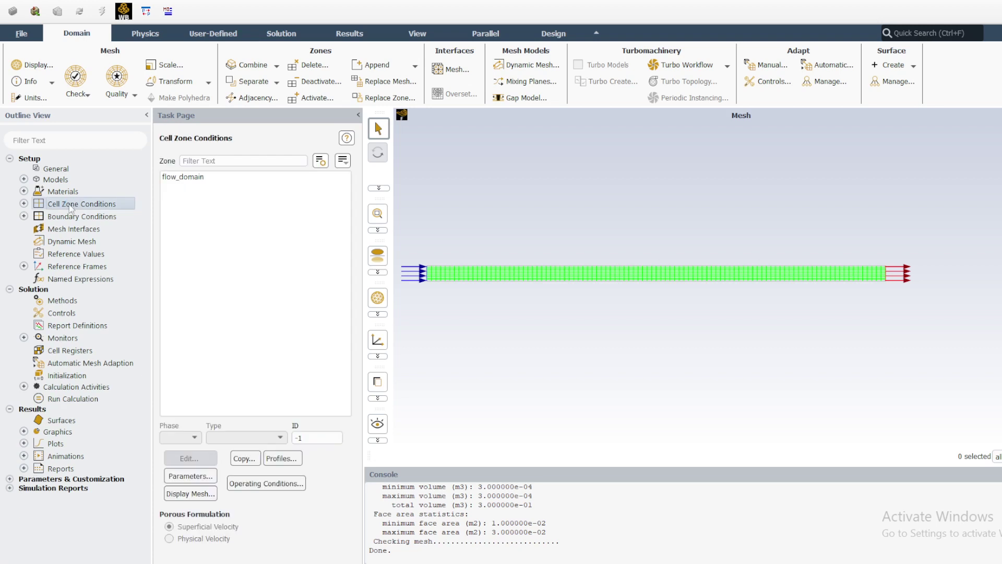
{"action": "left_click", "coordinate": [24, 204]}
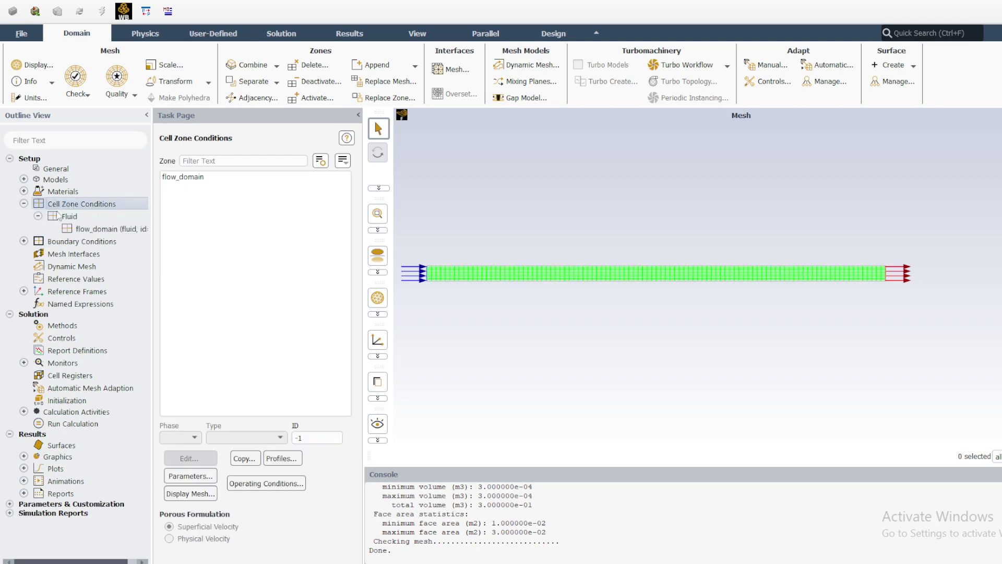
{"action": "double_click", "coordinate": [82, 230]}
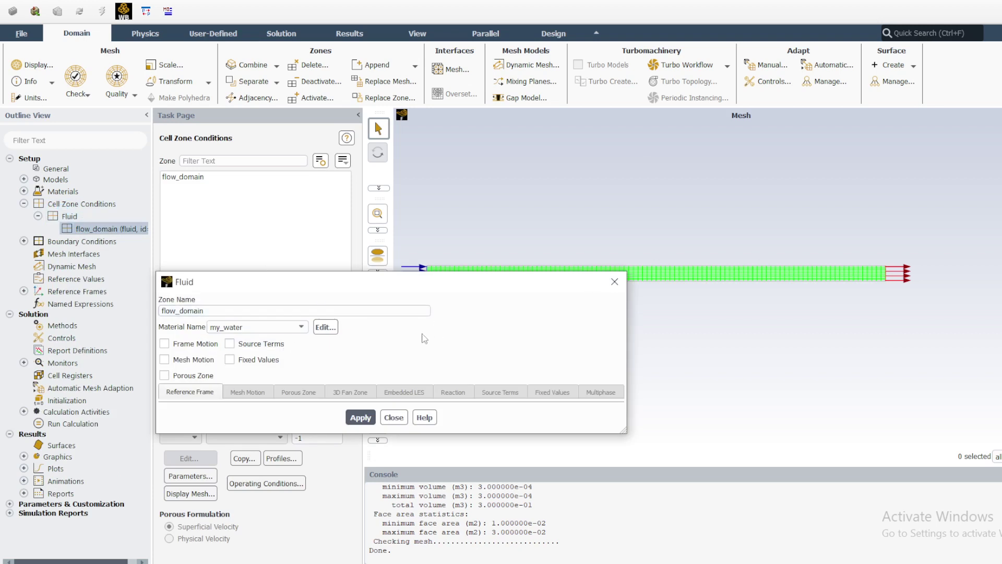
{"action": "left_click", "coordinate": [614, 281]}
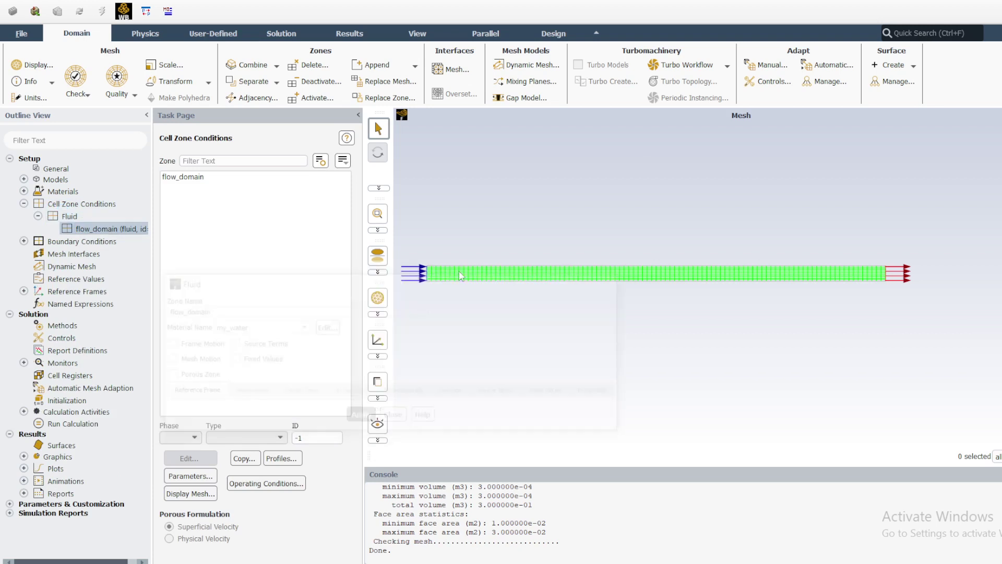
Step: Open the Boundary Conditions and assign the velocity-inlet type to the inlet zone
{"action": "left_click", "coordinate": [23, 241]}
{"action": "left_click", "coordinate": [23, 204]}
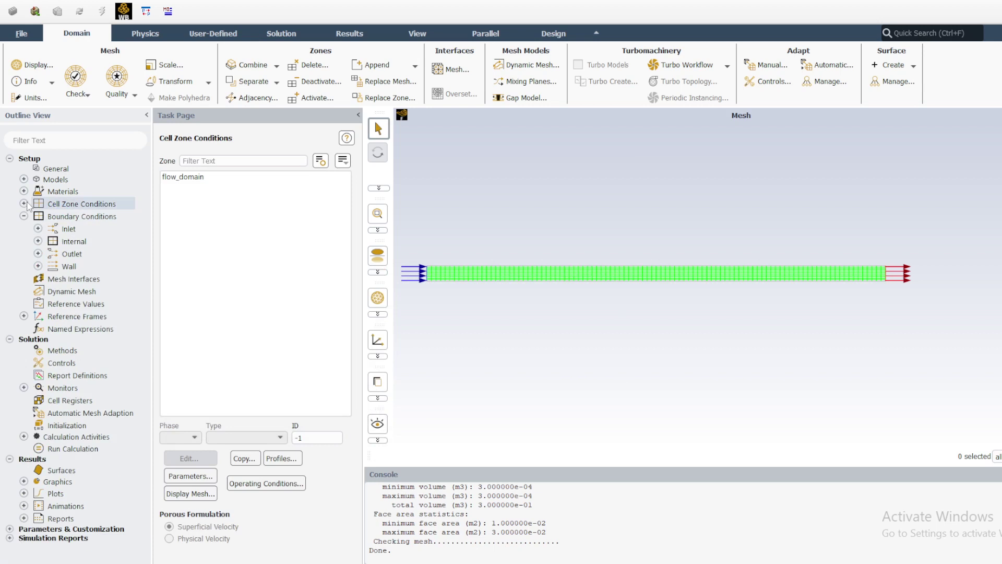
{"action": "double_click", "coordinate": [69, 217]}
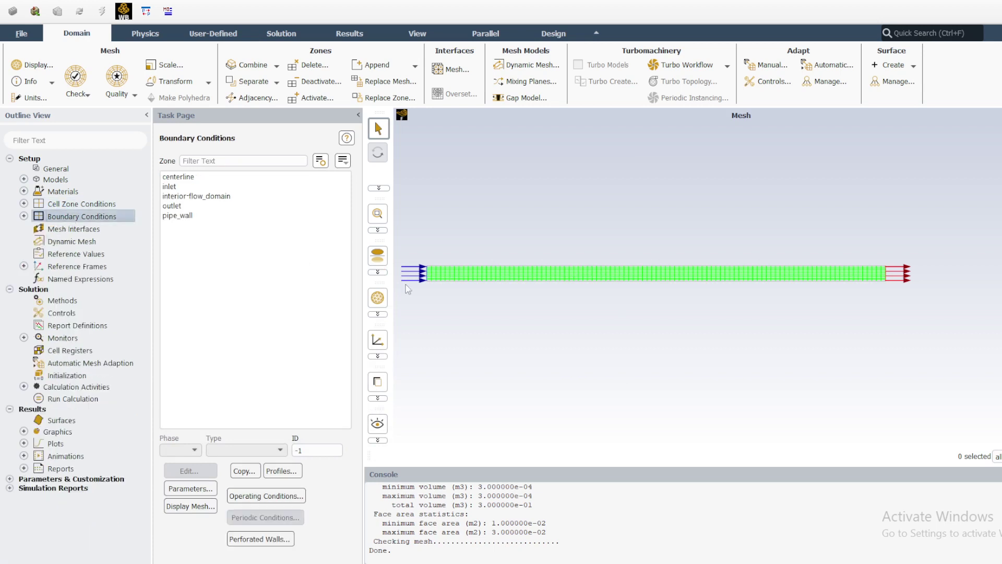
{"action": "left_click", "coordinate": [168, 187]}
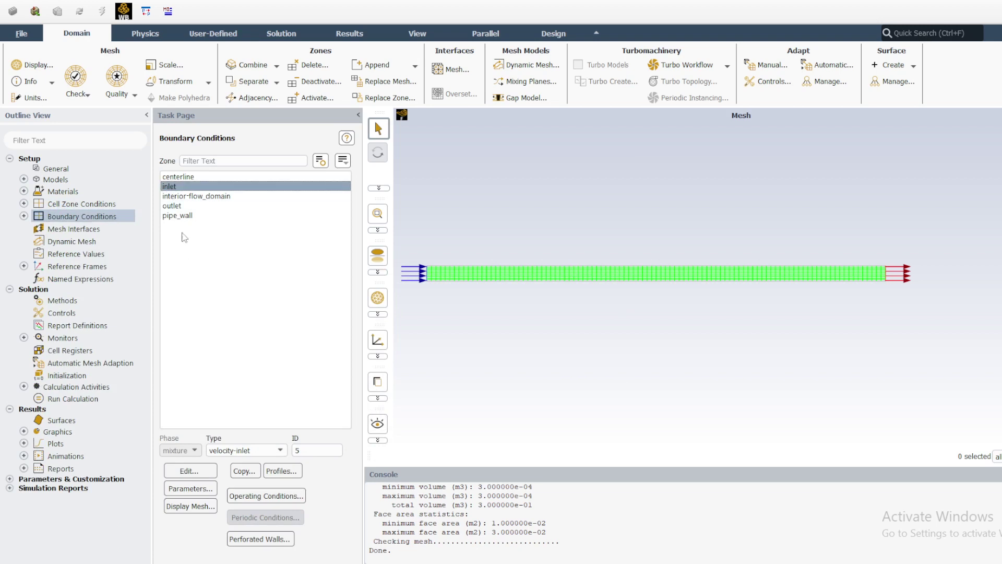
{"action": "left_click", "coordinate": [242, 451]}
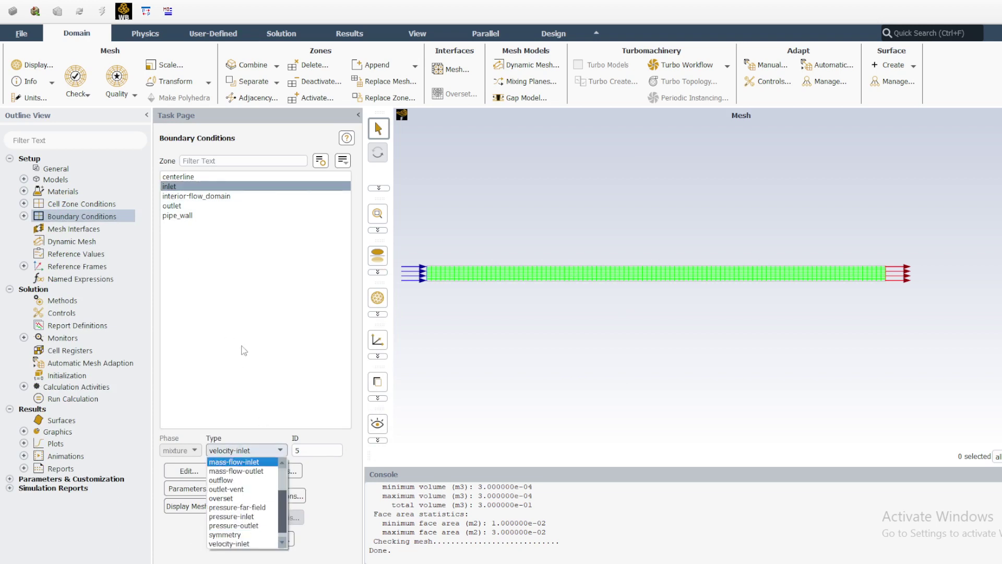
{"action": "left_click", "coordinate": [232, 543]}
Step: Set the inlet's velocity specification method to Components with an axial velocity of 1 m/s, and apply it
{"action": "left_click", "coordinate": [196, 475]}
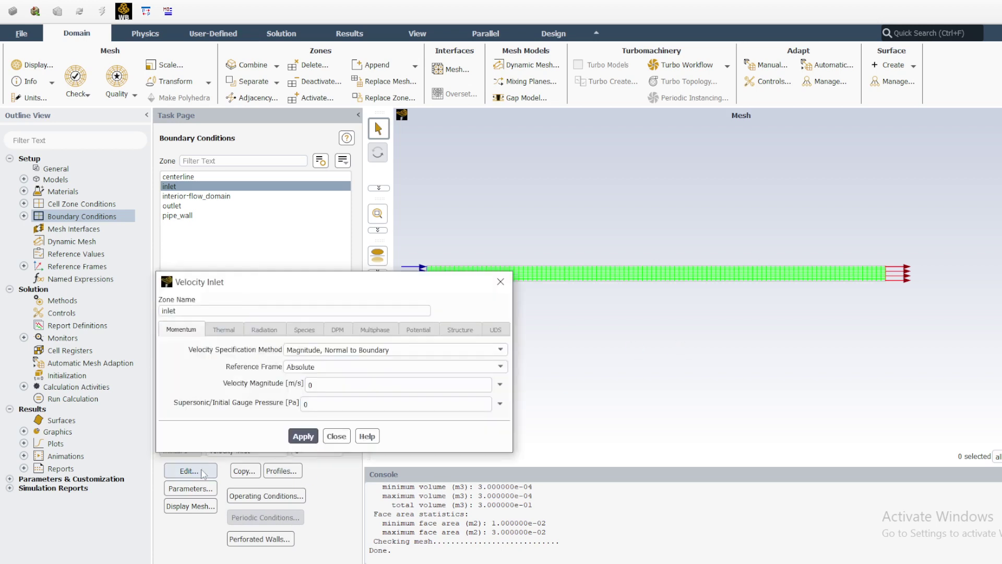
{"action": "left_click_drag", "start_coordinate": [305, 287], "coordinate": [635, 184]}
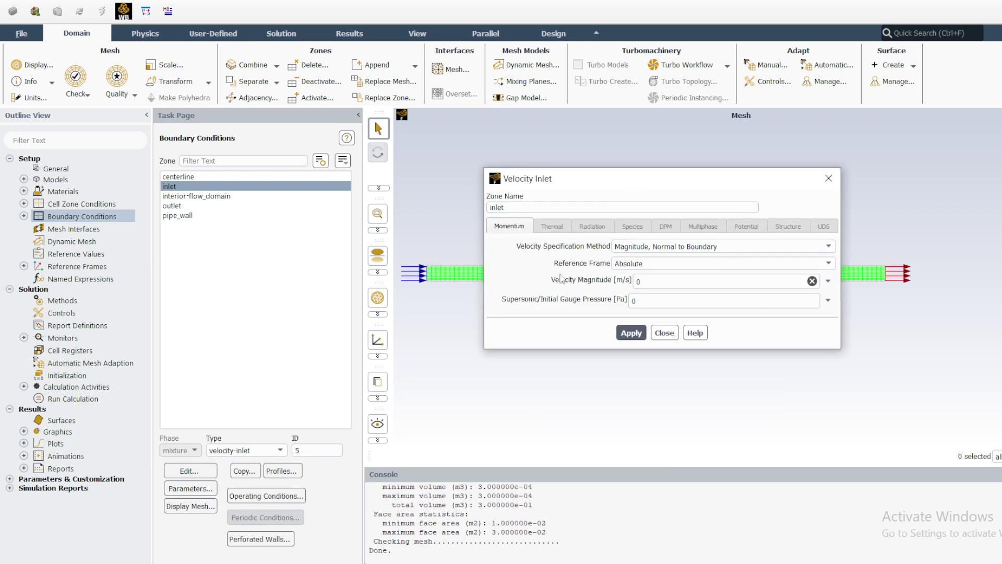
{"action": "left_click", "coordinate": [661, 248]}
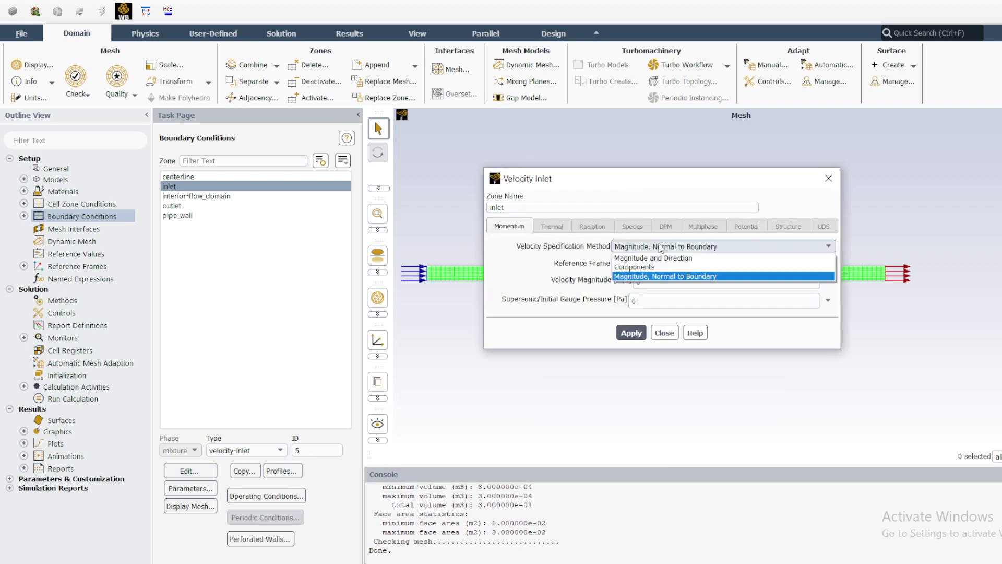
{"action": "left_click", "coordinate": [635, 268]}
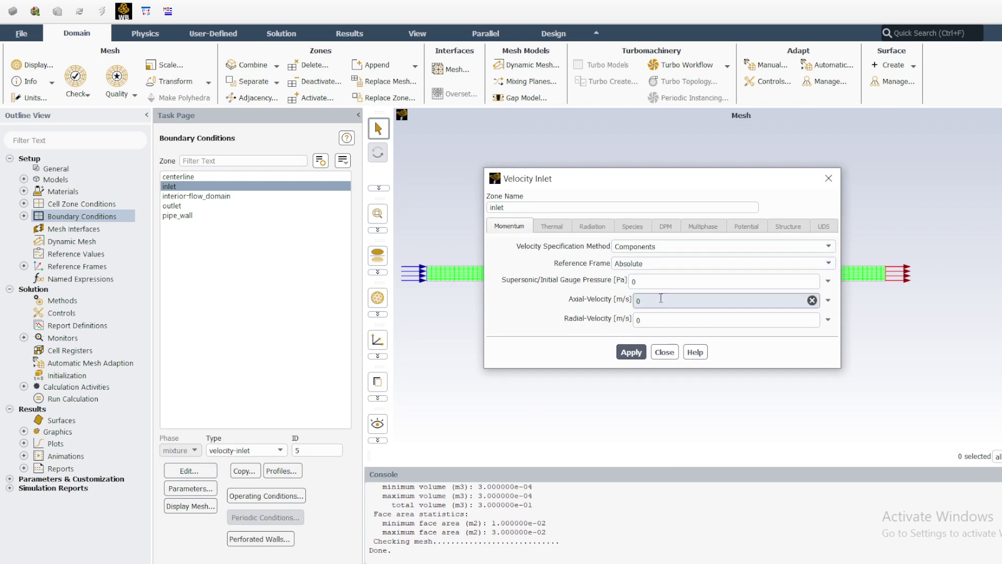
{"action": "double_click", "coordinate": [638, 301]}
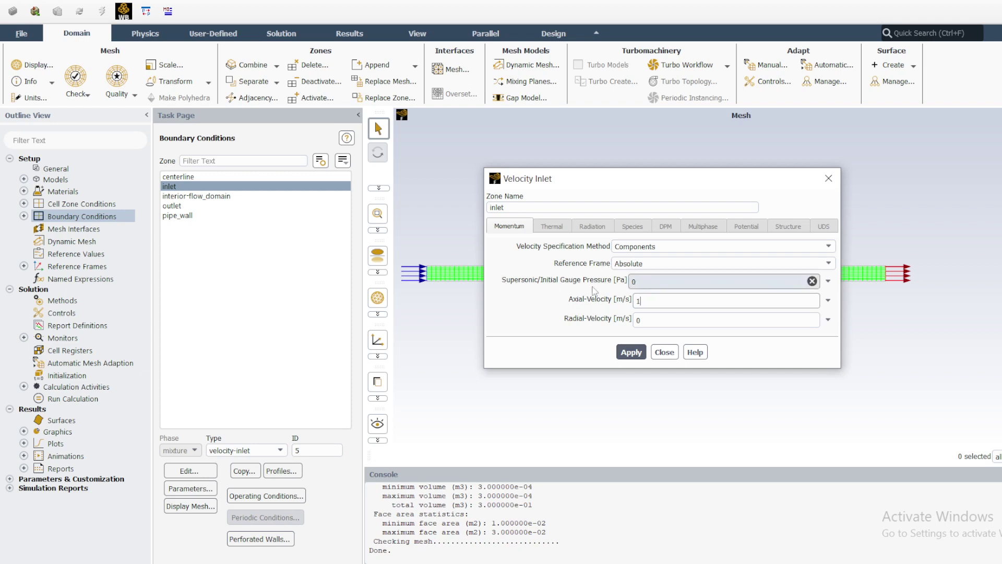
{"action": "left_click", "coordinate": [629, 353]}
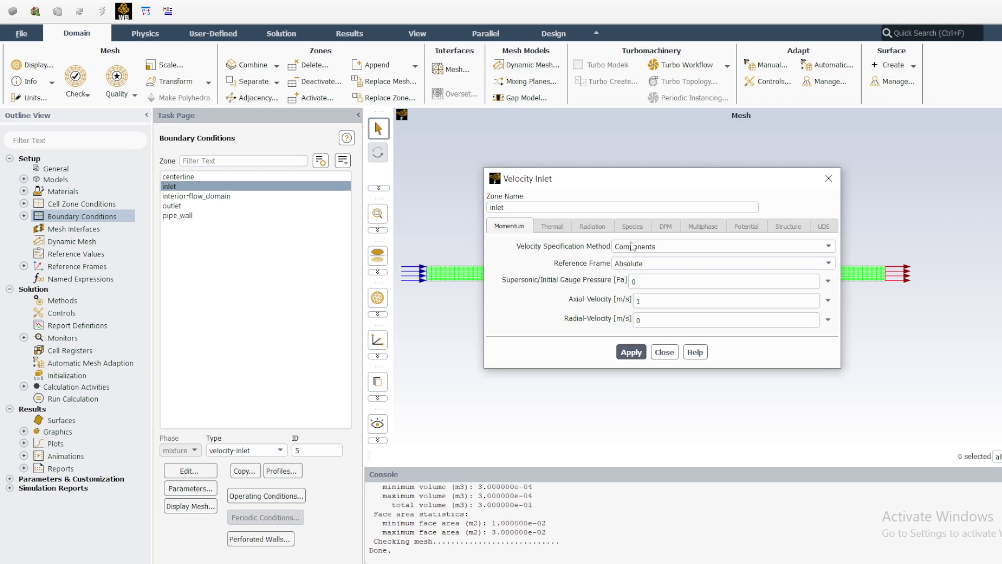
{"action": "left_click", "coordinate": [827, 180]}
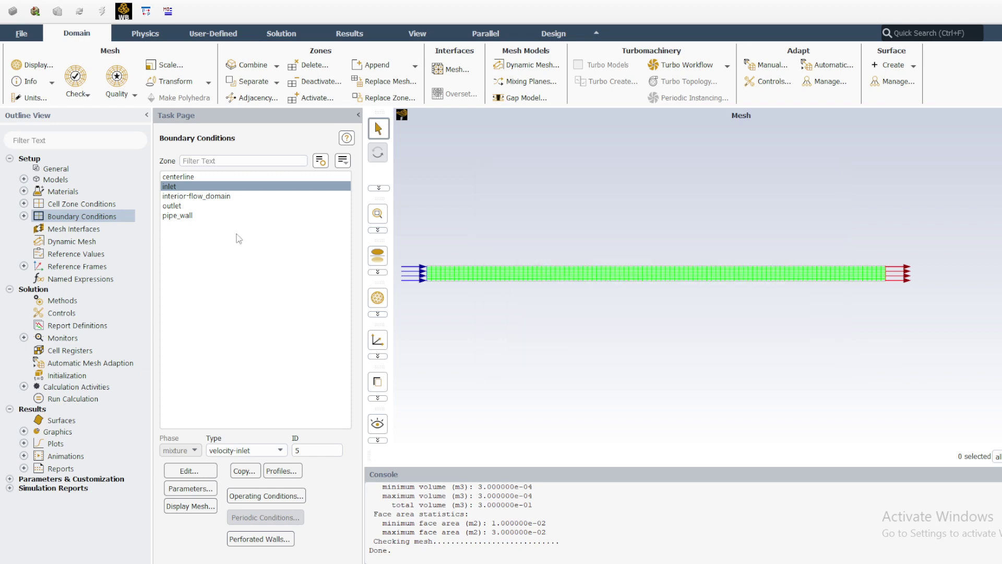
Step: Open the outlet's pressure-outlet conditions, compare the gauge pressure with the problem specification in Paint, and return to Fluent to close them
{"action": "left_click", "coordinate": [173, 206]}
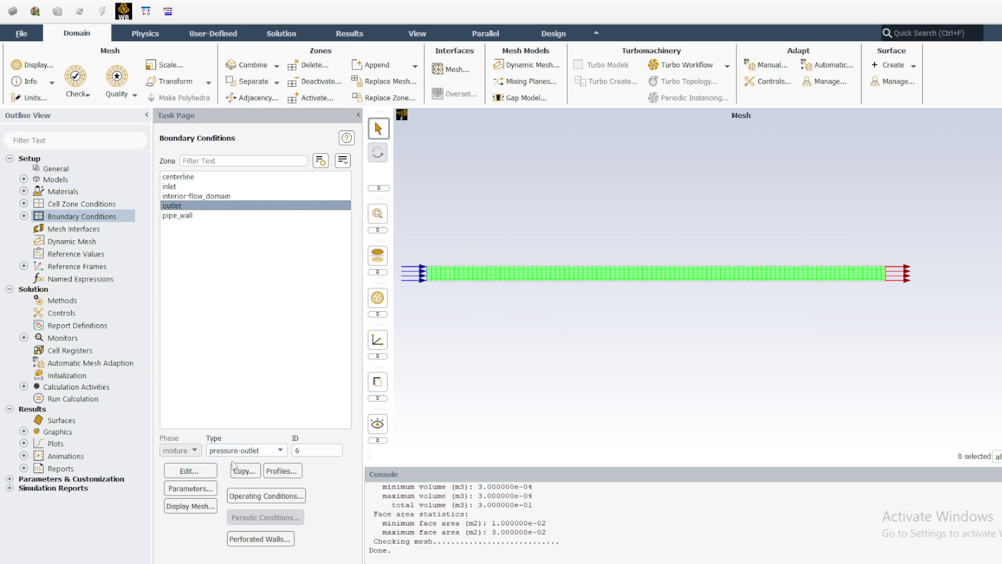
{"action": "left_click", "coordinate": [189, 470]}
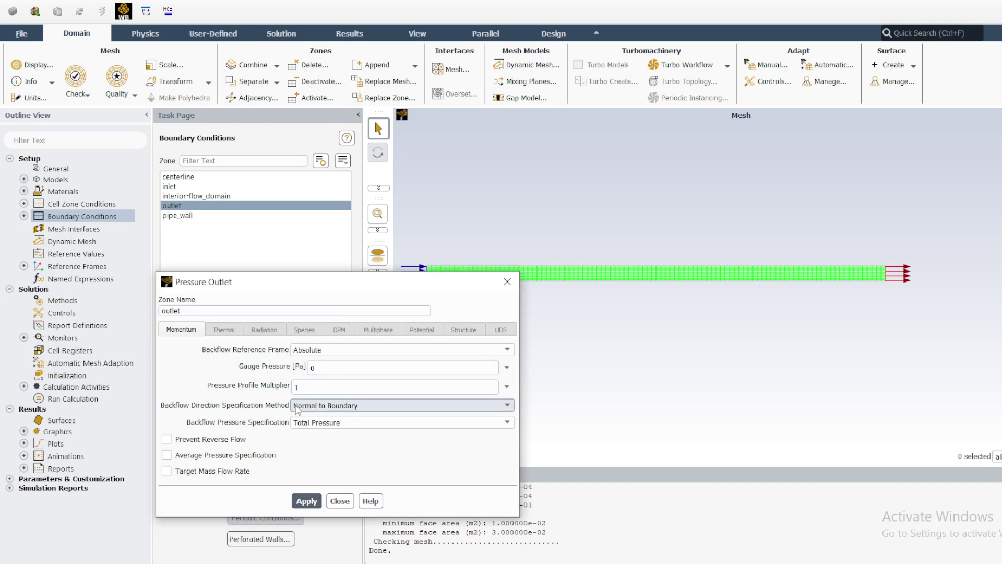
{"action": "left_click_drag", "start_coordinate": [360, 293], "coordinate": [670, 198]}
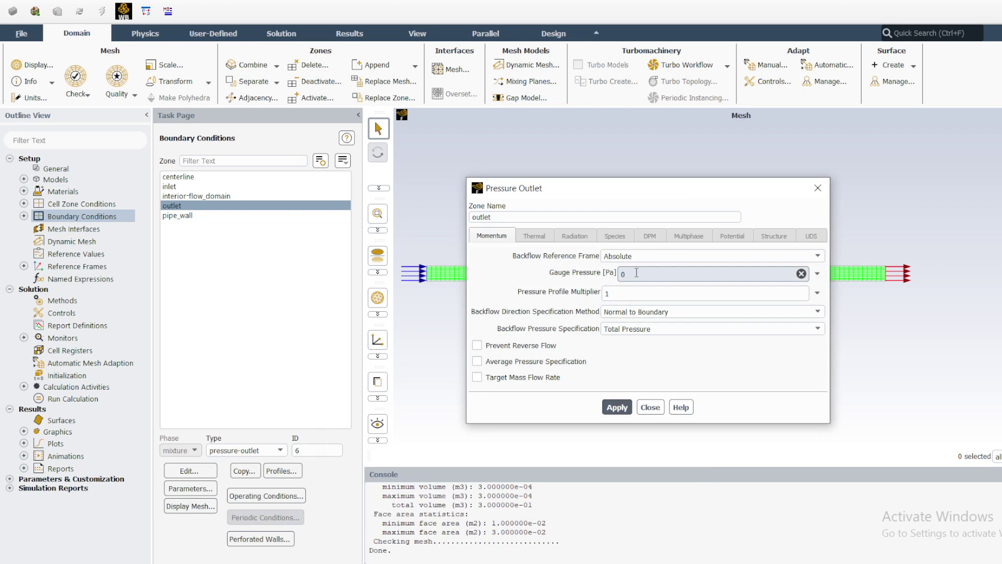
{"action": "key", "text": "alt+Tab"}
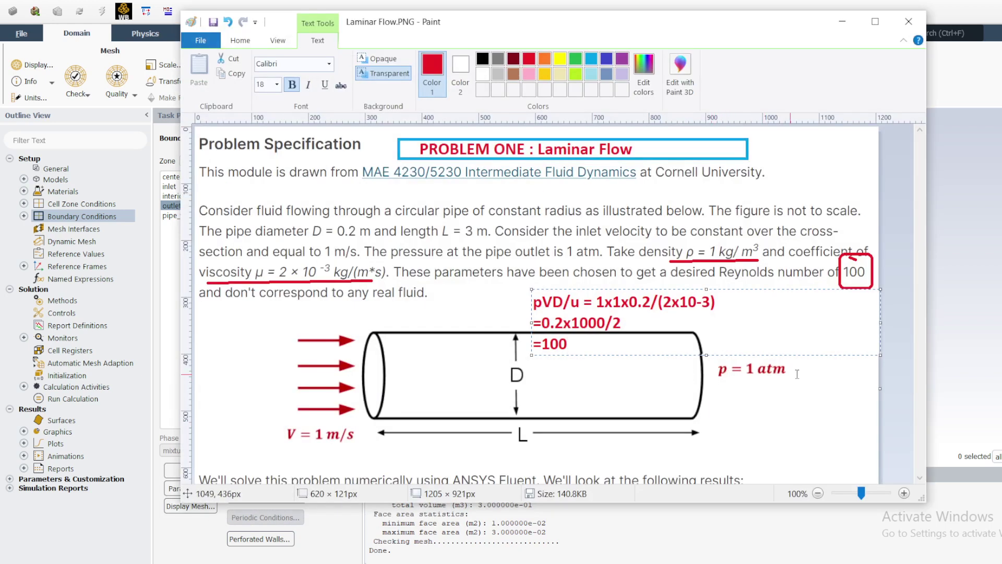
{"action": "left_click", "coordinate": [843, 23]}
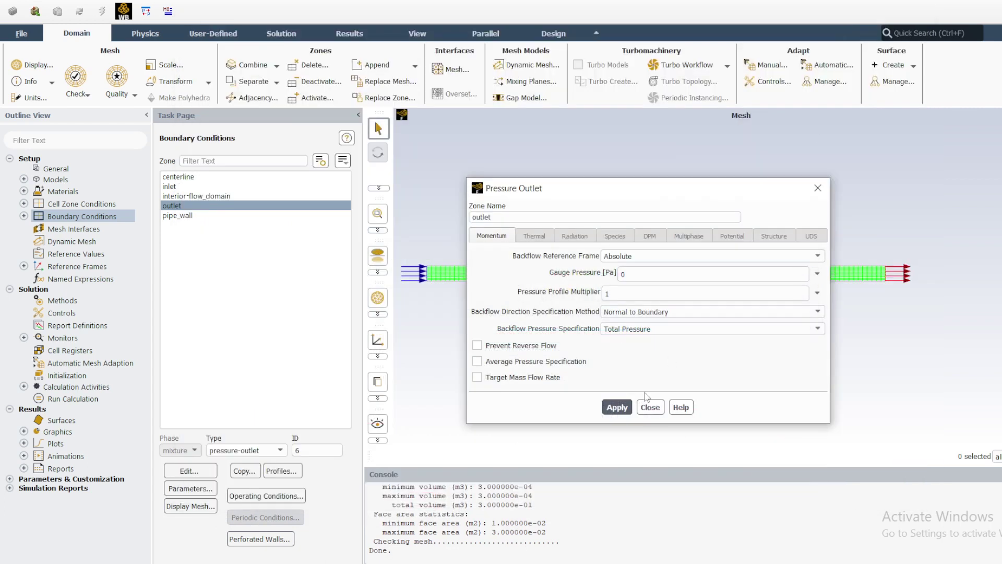
{"action": "left_click", "coordinate": [650, 407]}
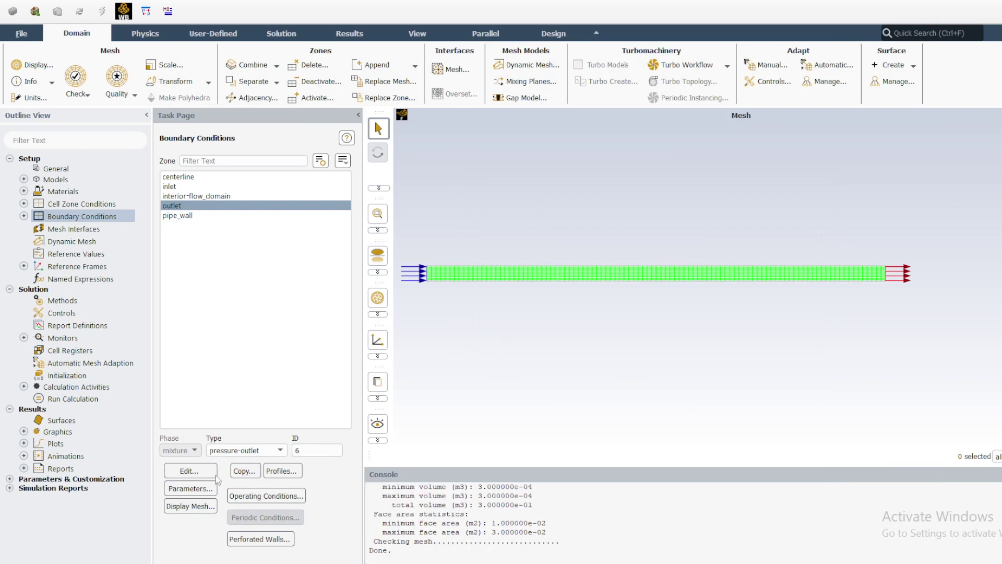
Step: Open the operating conditions, compare the operating pressure with the outlet pressure in the Paint problem specification, and return to Fluent to close them
{"action": "left_click", "coordinate": [275, 500]}
{"action": "left_click_drag", "start_coordinate": [247, 282], "coordinate": [544, 161]}
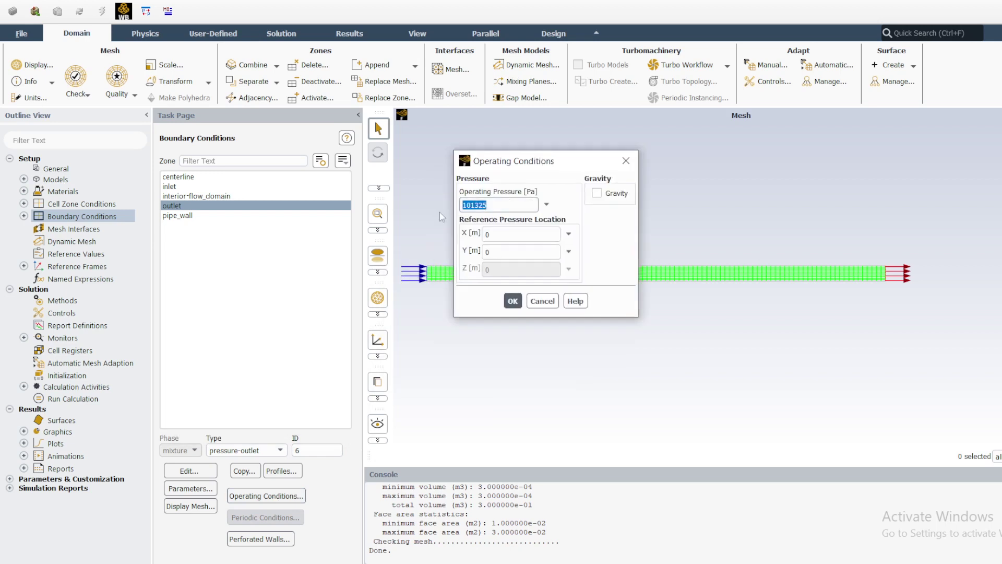
{"action": "key", "text": "alt+Tab"}
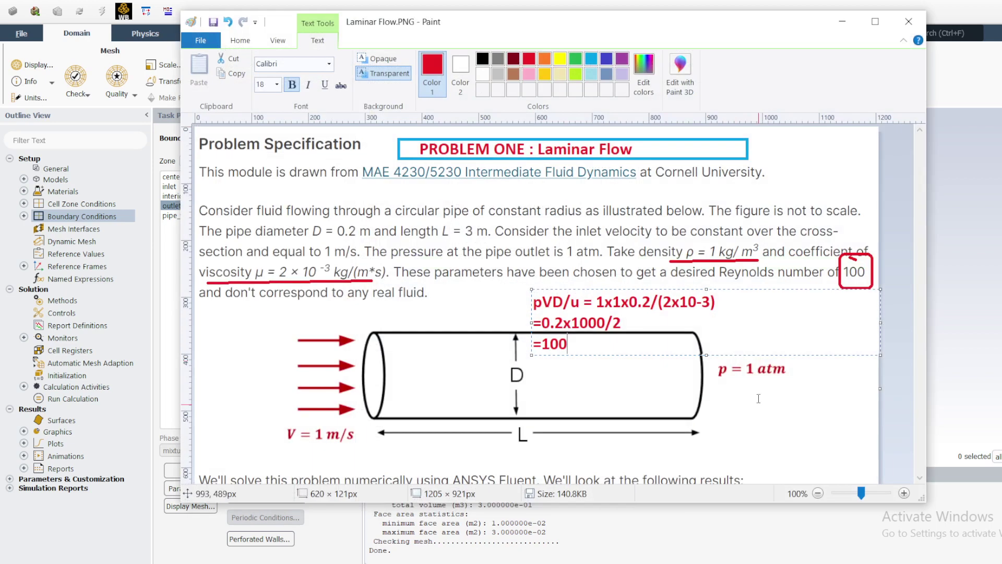
{"action": "left_click", "coordinate": [718, 366]}
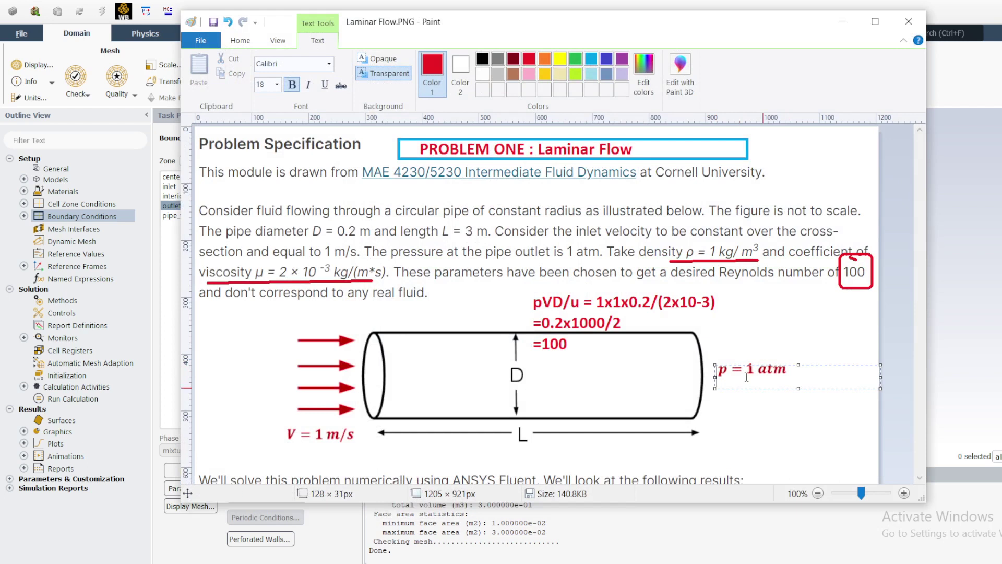
{"action": "left_click", "coordinate": [737, 341]}
{"action": "left_click", "coordinate": [842, 21]}
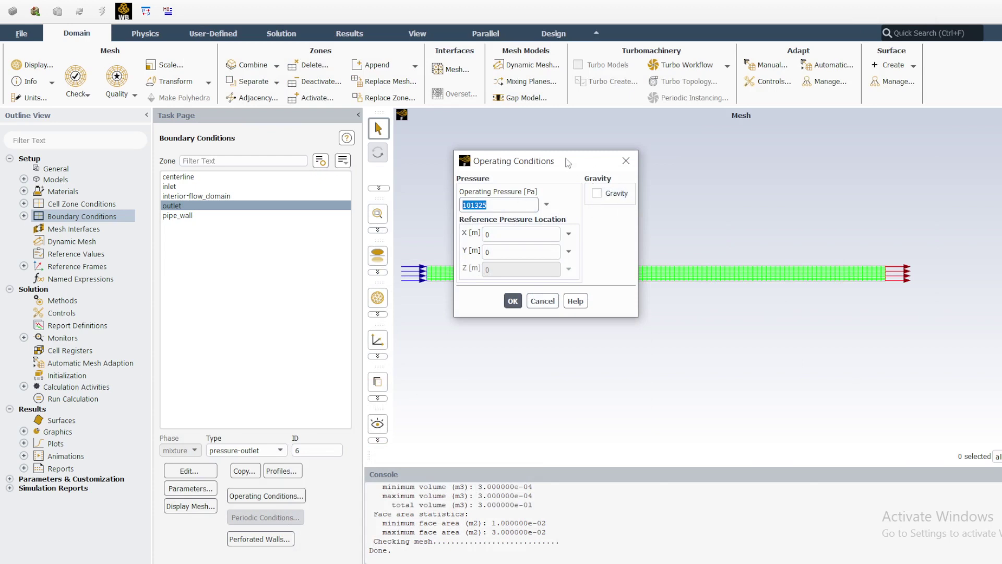
{"action": "left_click", "coordinate": [626, 160]}
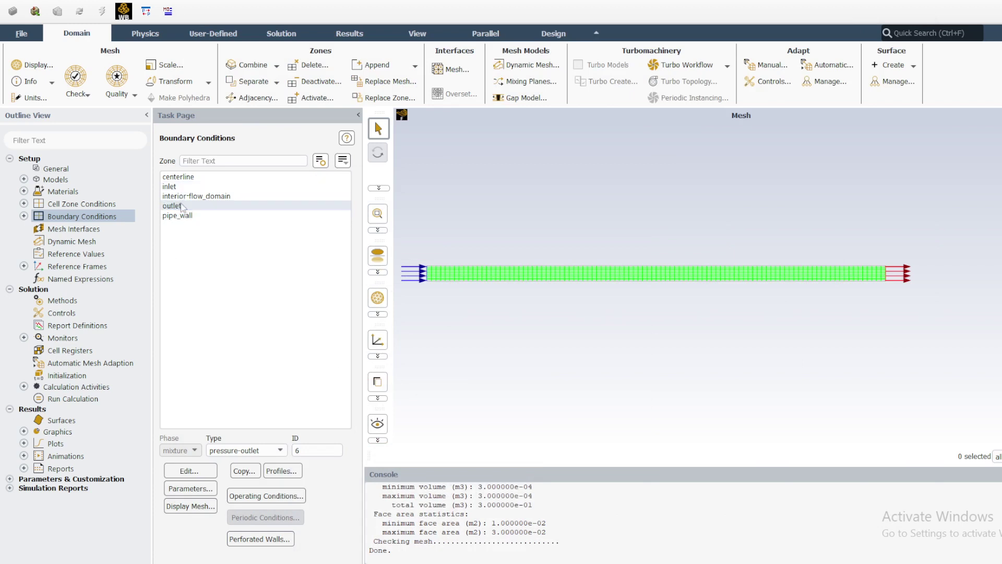
Step: Change the centerline zone's boundary type from wall to axis and apply it
{"action": "left_click", "coordinate": [173, 215]}
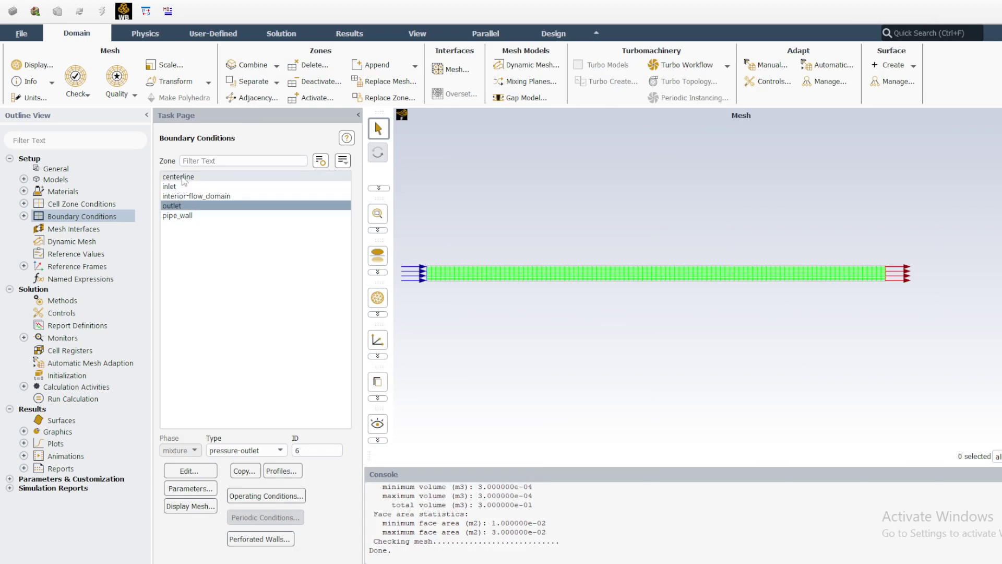
{"action": "left_click", "coordinate": [178, 177]}
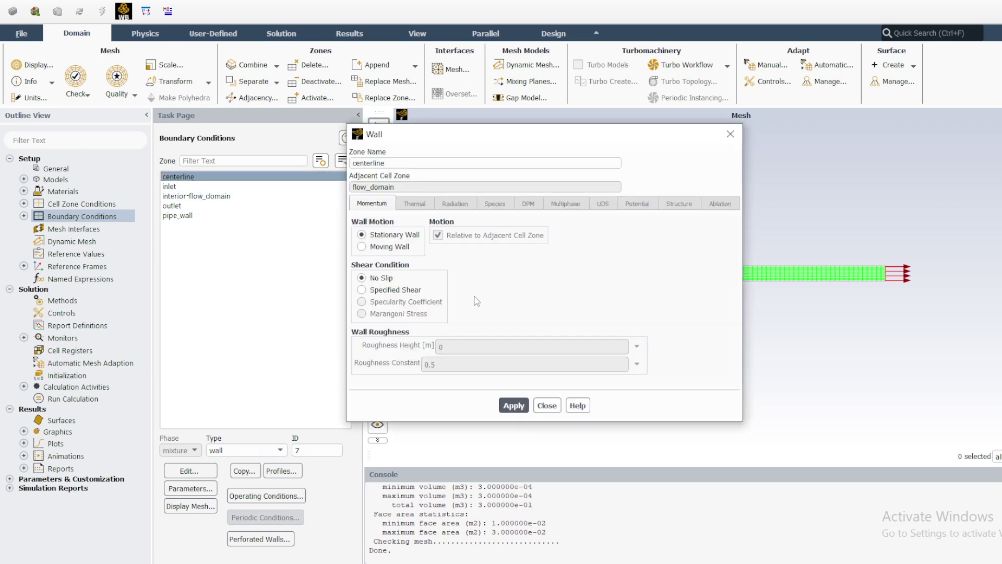
{"action": "left_click", "coordinate": [547, 405]}
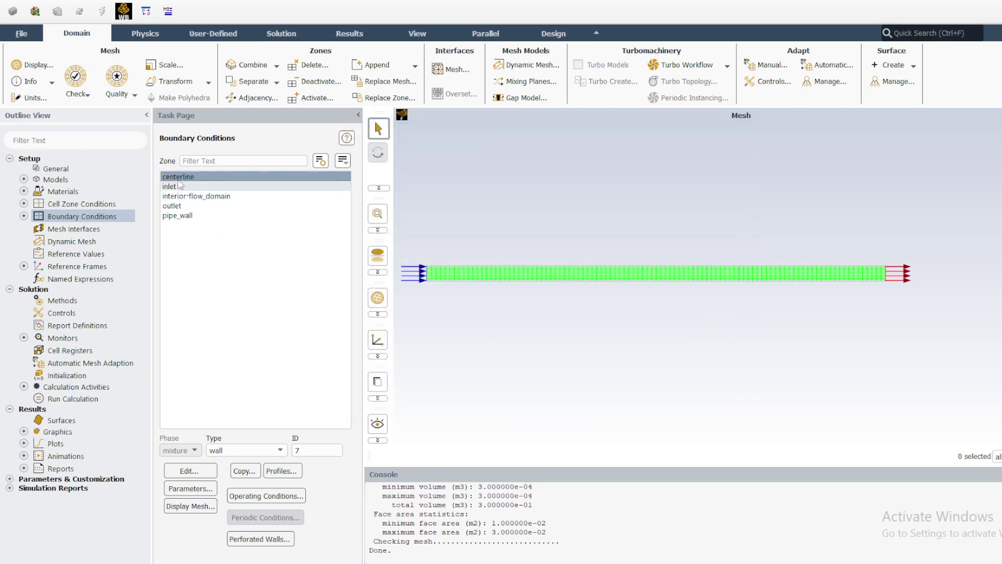
{"action": "left_click", "coordinate": [280, 450]}
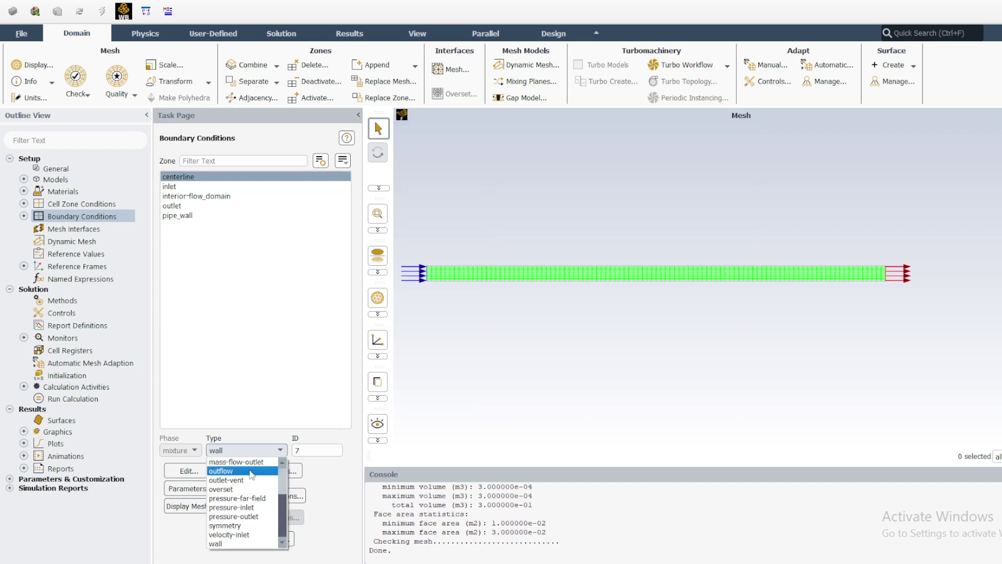
{"action": "scroll", "coordinate": [250, 488], "scroll_direction": "up", "scroll_amount": 2}
{"action": "left_click", "coordinate": [224, 462]}
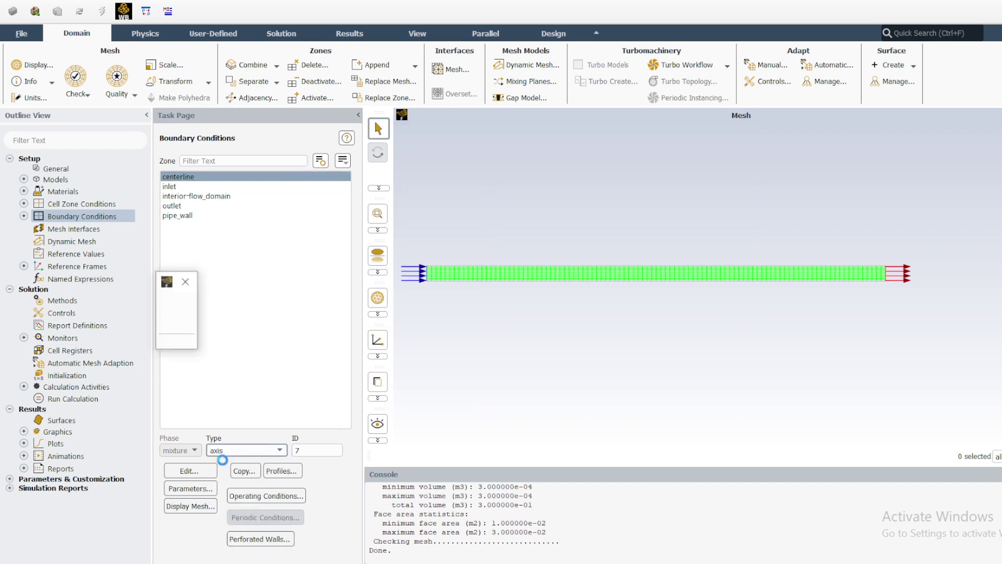
{"action": "left_click", "coordinate": [255, 338]}
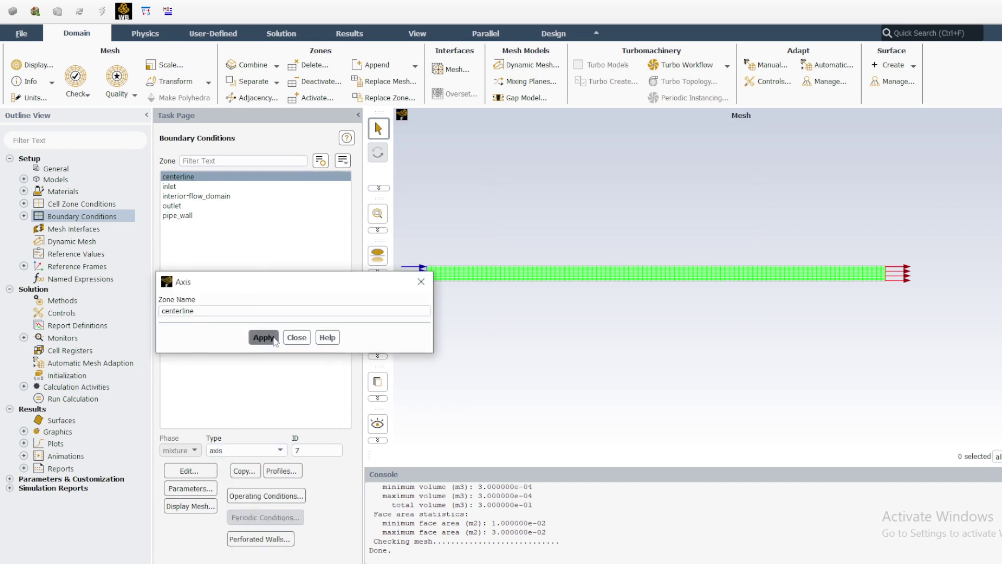
{"action": "left_click", "coordinate": [248, 178]}
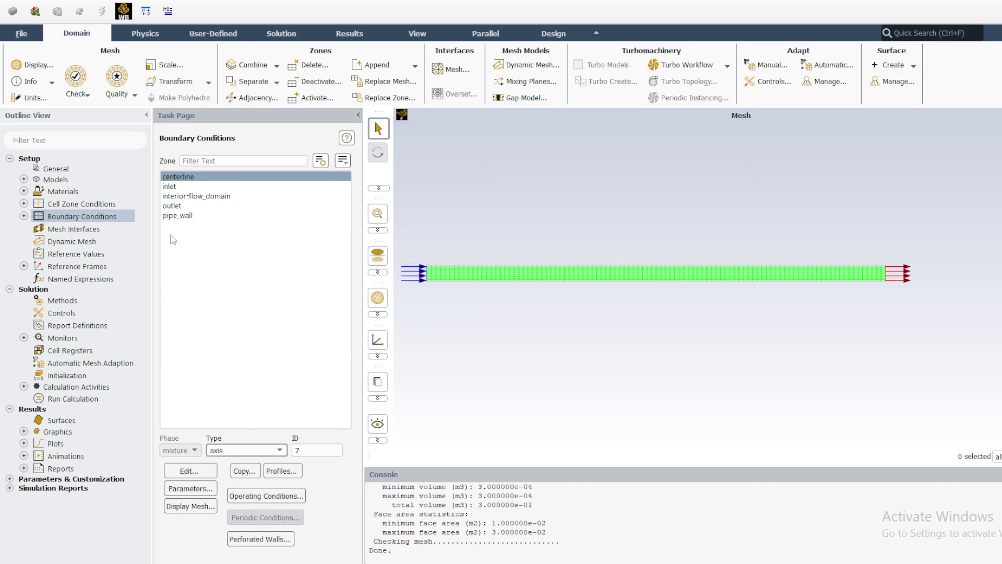
{"action": "left_click", "coordinate": [208, 178]}
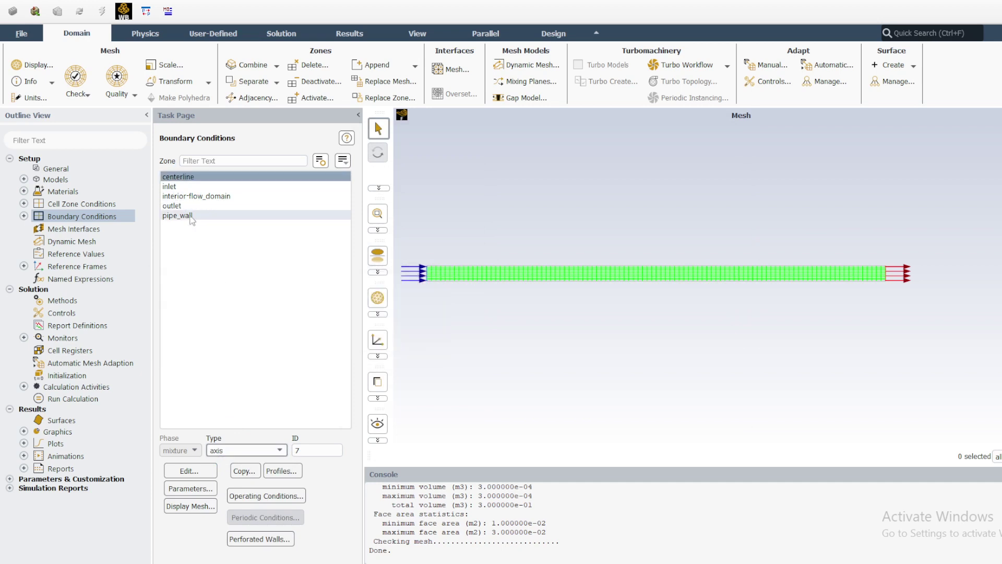
Step: Open the pipe_wall boundary conditions and review its wall motion and shear condition settings
{"action": "left_click", "coordinate": [192, 215]}
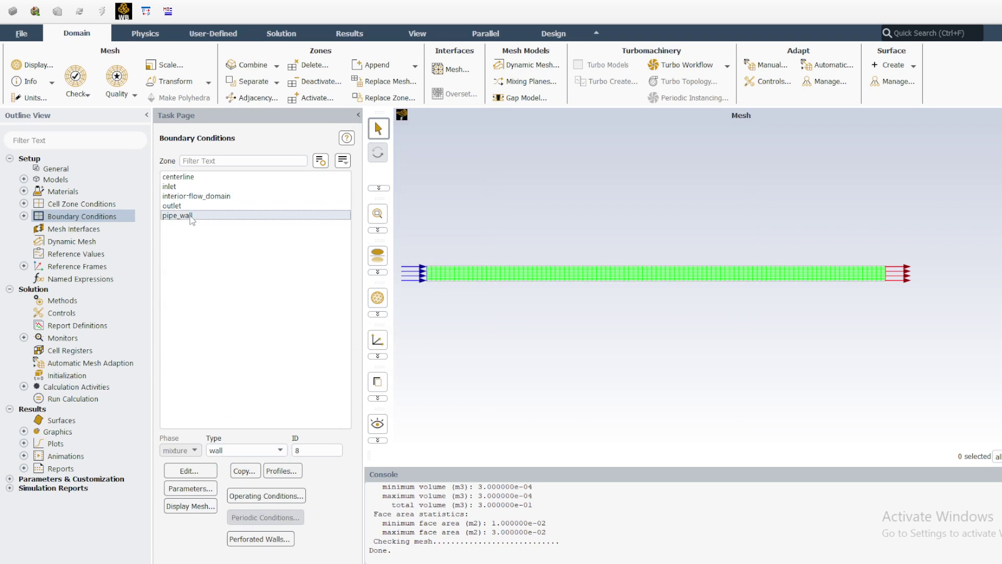
{"action": "left_click", "coordinate": [188, 470]}
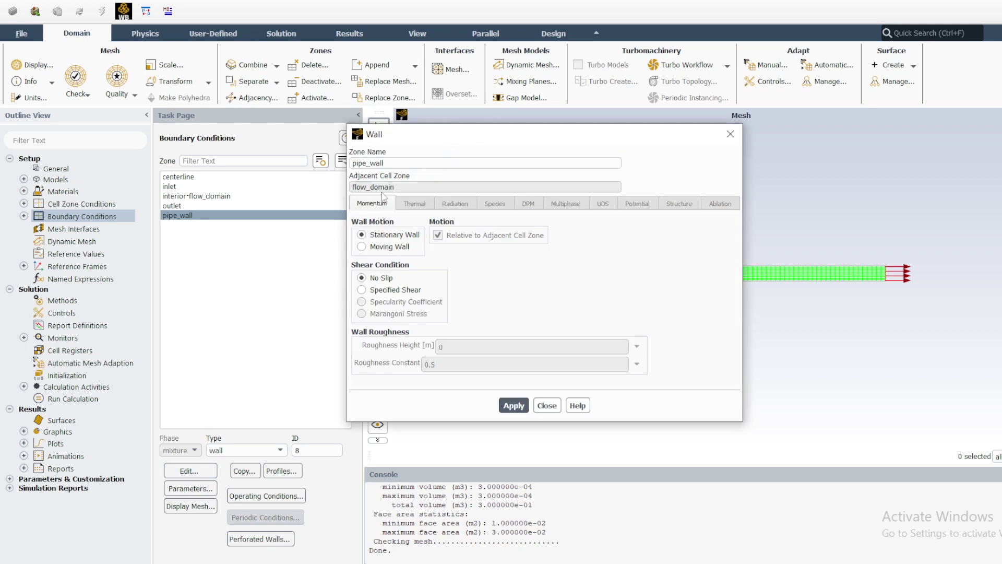
{"action": "left_click", "coordinate": [369, 166]}
{"action": "left_click_drag", "start_coordinate": [575, 133], "coordinate": [283, 134]}
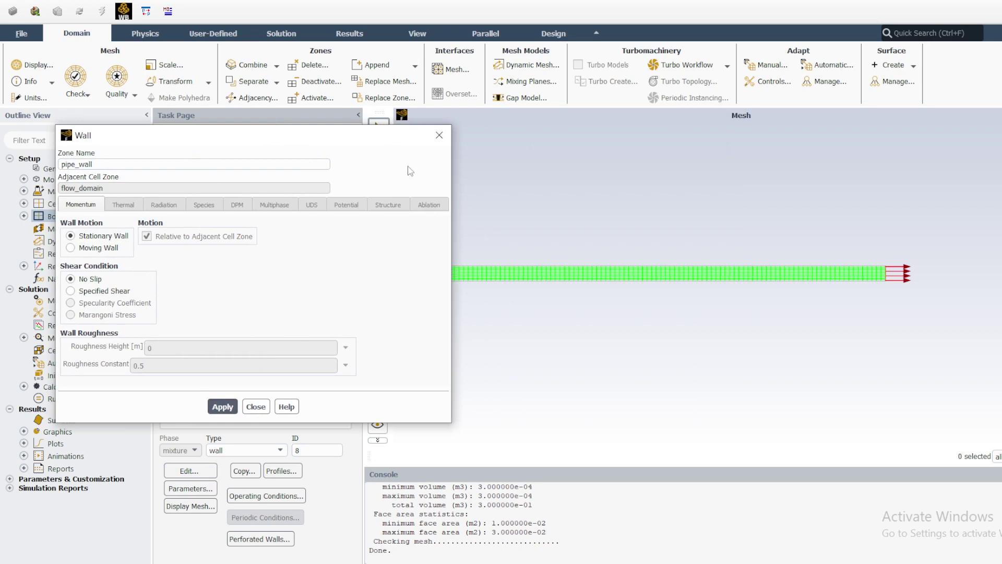
{"action": "left_click_drag", "start_coordinate": [340, 139], "coordinate": [714, 145]}
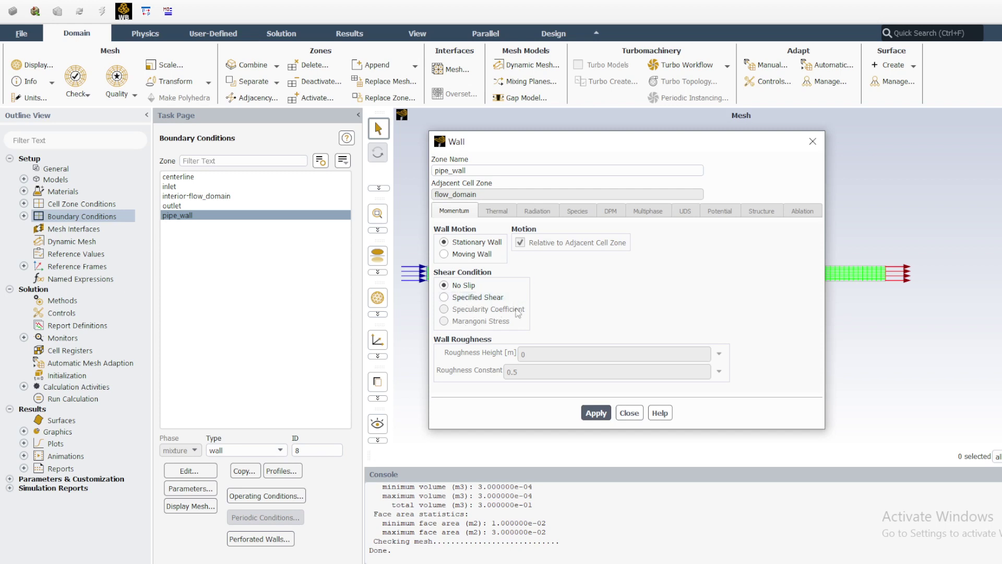
Step: Look at the Specified Shear options for pipe_wall, return the shear condition to No Slip, and apply it
{"action": "left_click", "coordinate": [445, 297]}
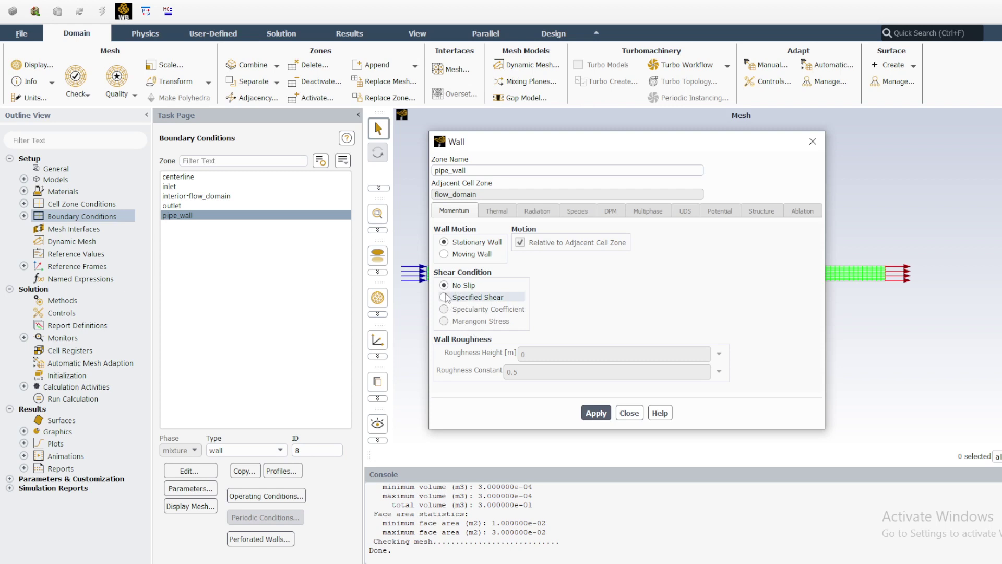
{"action": "left_click", "coordinate": [618, 283]}
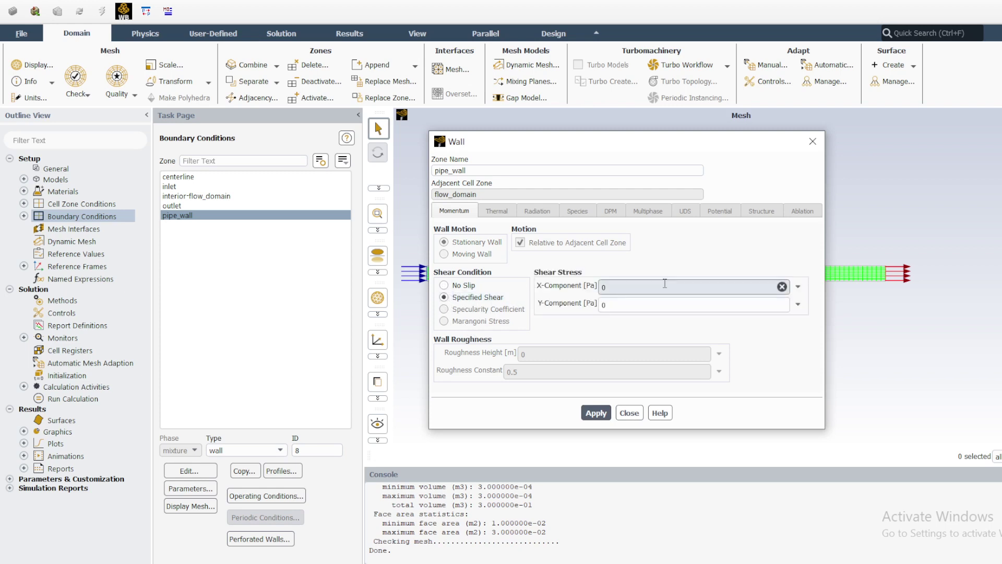
{"action": "left_click", "coordinate": [444, 286]}
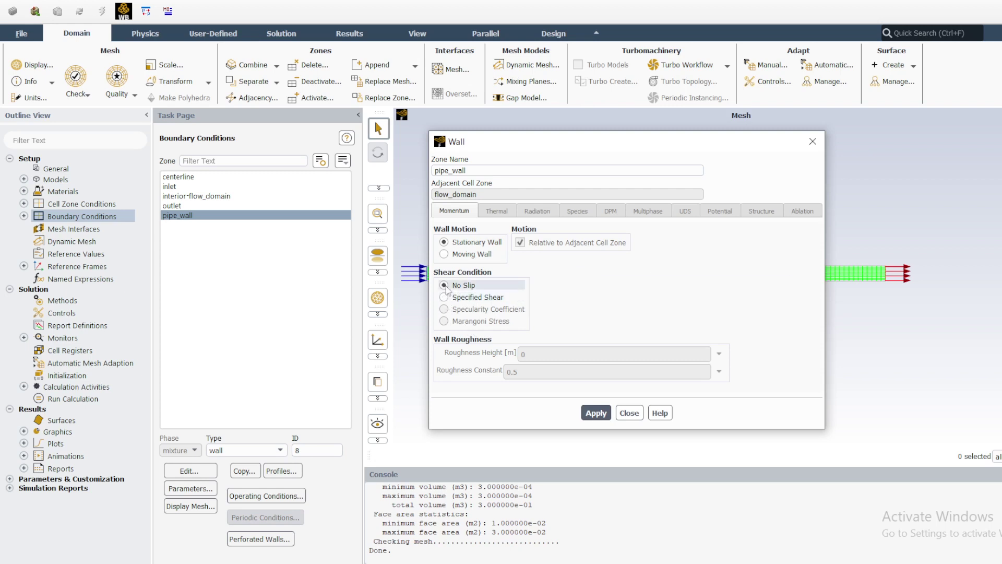
{"action": "left_click", "coordinate": [592, 415]}
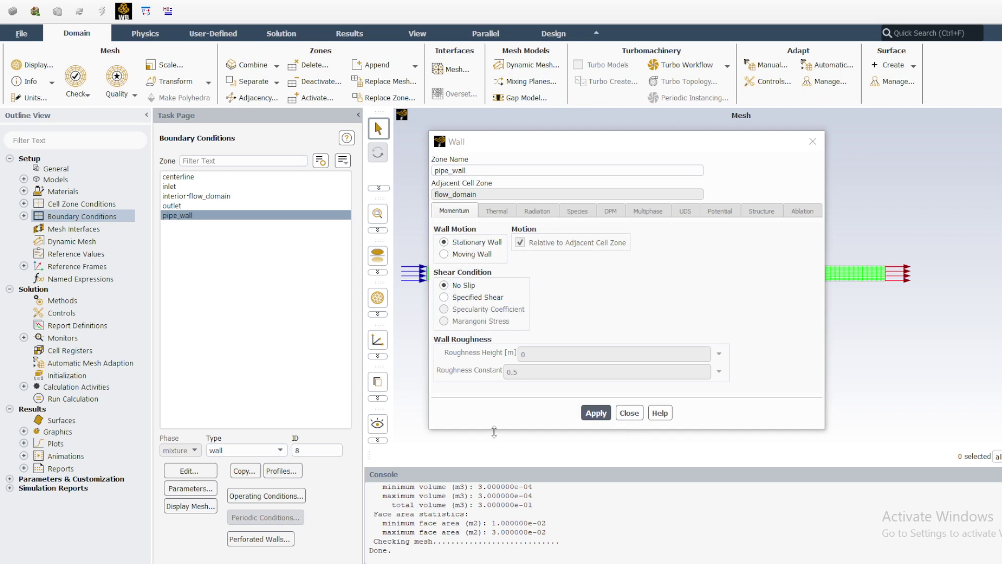
{"action": "left_click", "coordinate": [628, 414]}
Step: Select the interior-flow_domain zone, switch to Snipping Tool to outline the two momentum equations in red pen, and return to Fluent
{"action": "left_click", "coordinate": [200, 196]}
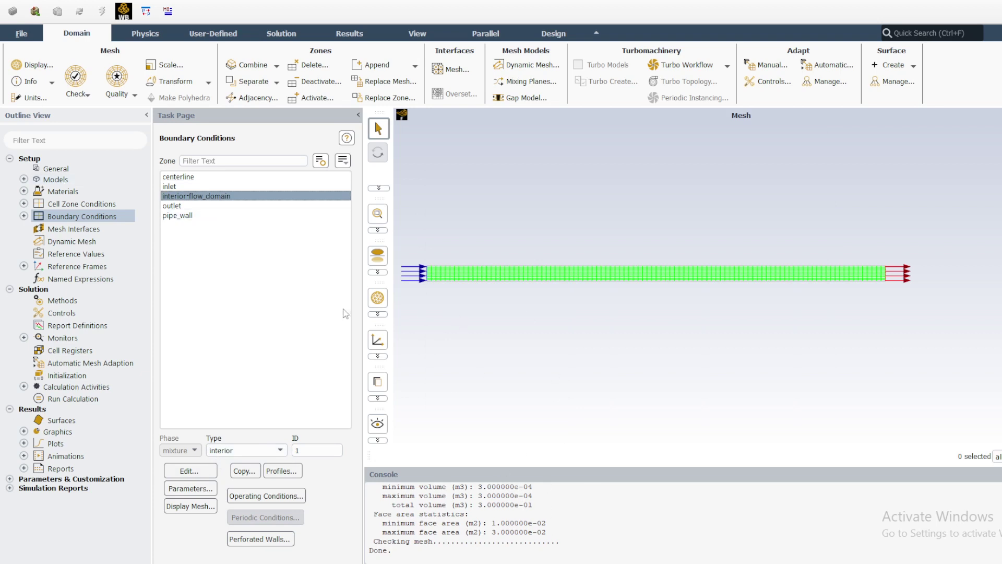
{"action": "key", "text": "alt+Tab"}
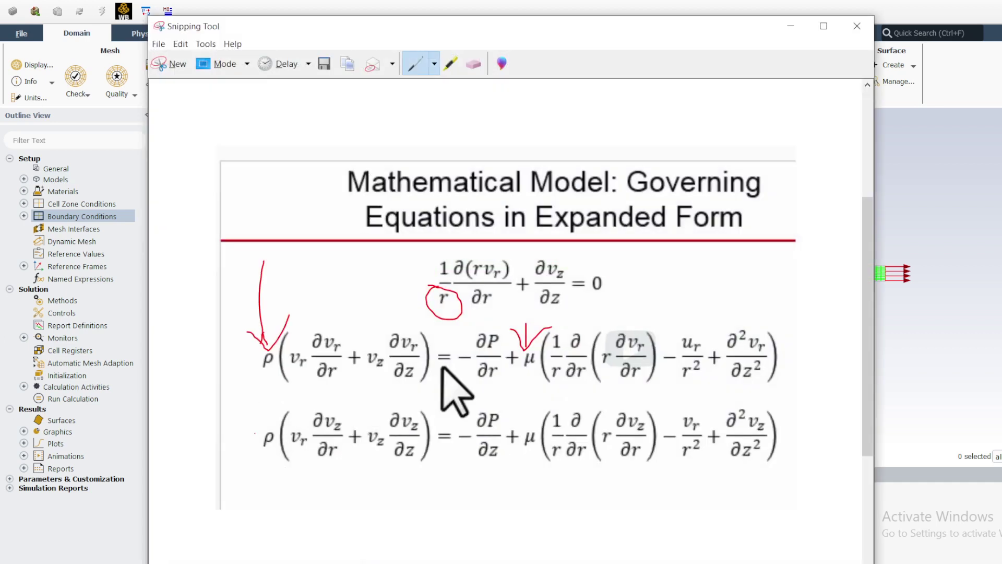
{"action": "mouse_move", "coordinate": [247, 316]}
{"action": "left_mouse_down"}
{"action": "mouse_move", "coordinate": [251, 490]}
{"action": "mouse_move", "coordinate": [754, 498]}
{"action": "mouse_move", "coordinate": [824, 426]}
{"action": "mouse_move", "coordinate": [797, 299]}
{"action": "mouse_move", "coordinate": [261, 300]}
{"action": "mouse_move", "coordinate": [783, 502]}
{"action": "left_mouse_up"}
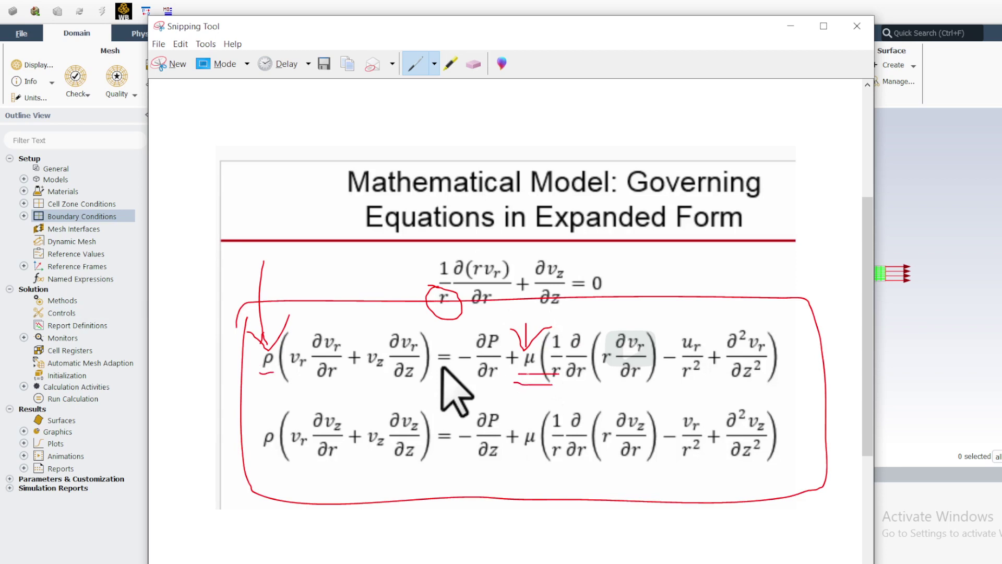
{"action": "left_click", "coordinate": [791, 25]}
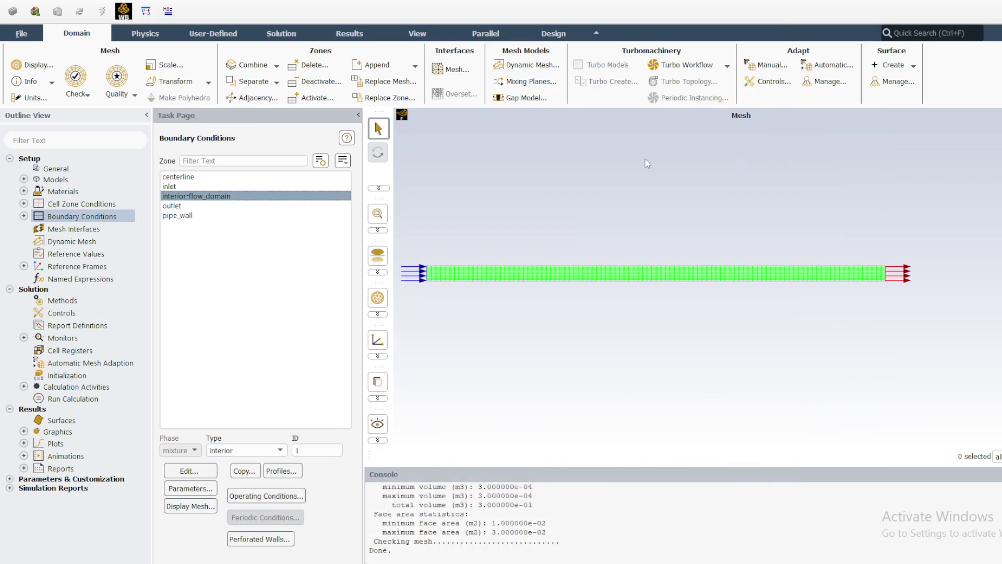